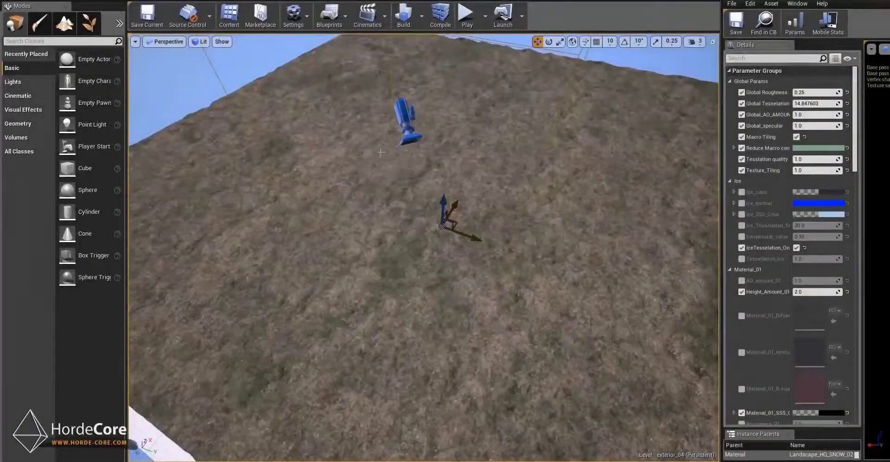
# Step: Examine the landscape surface and the material instance's Global Params, Ice and Material_01 parameter groups
pyautogui.moveTo(360, 157); pyautogui.dragTo(505, 182, button='right')
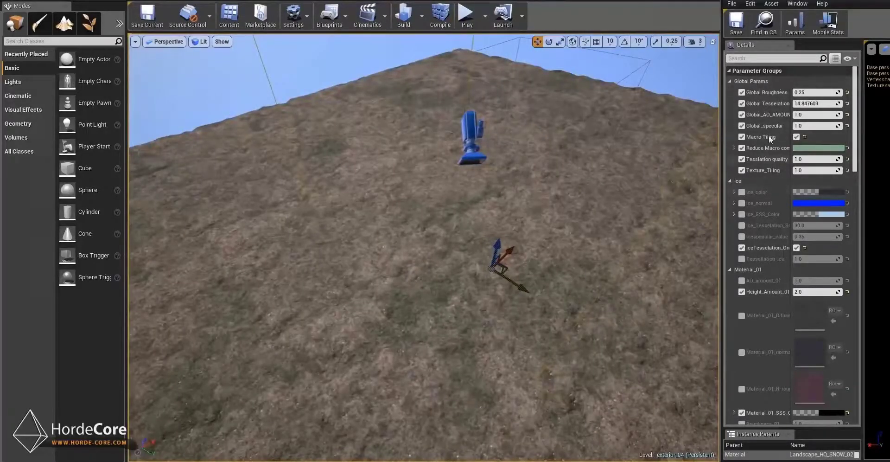
pyautogui.scroll(-4, 772, 117)
pyautogui.scroll(-3, 774, 190)
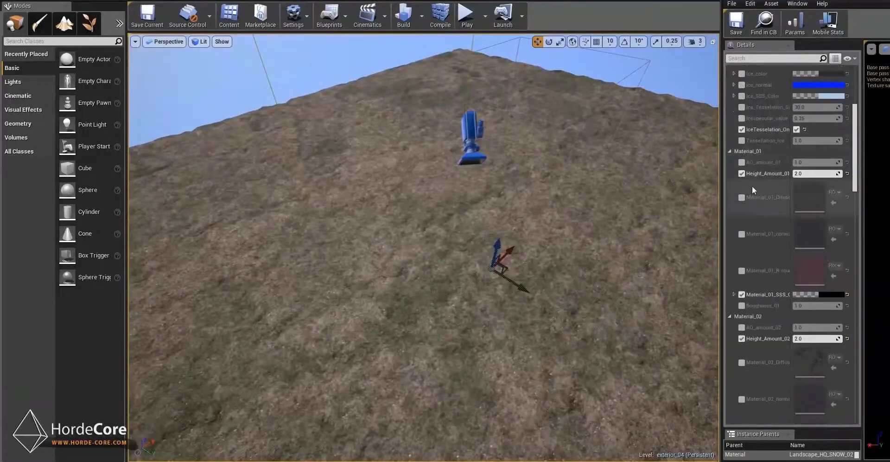
pyautogui.scroll(7, 778, 168)
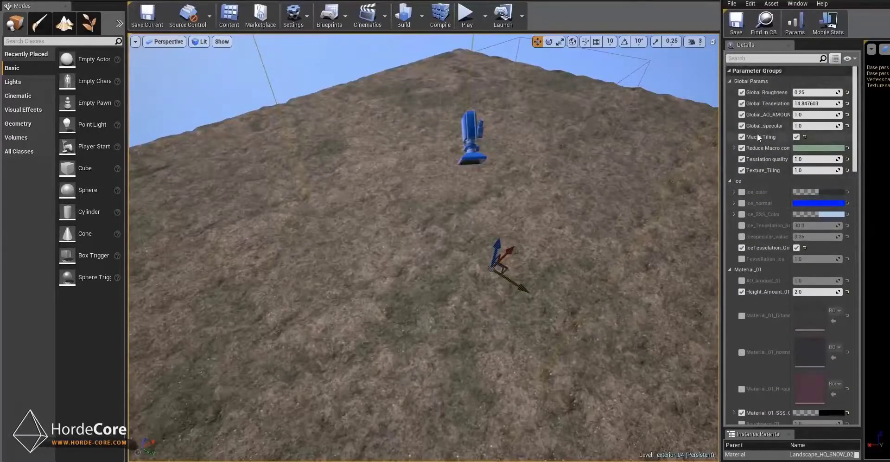
pyautogui.moveTo(602, 153); pyautogui.dragTo(635, 157, button='right')
pyautogui.moveTo(506, 197); pyautogui.dragTo(515, 214, button='right')
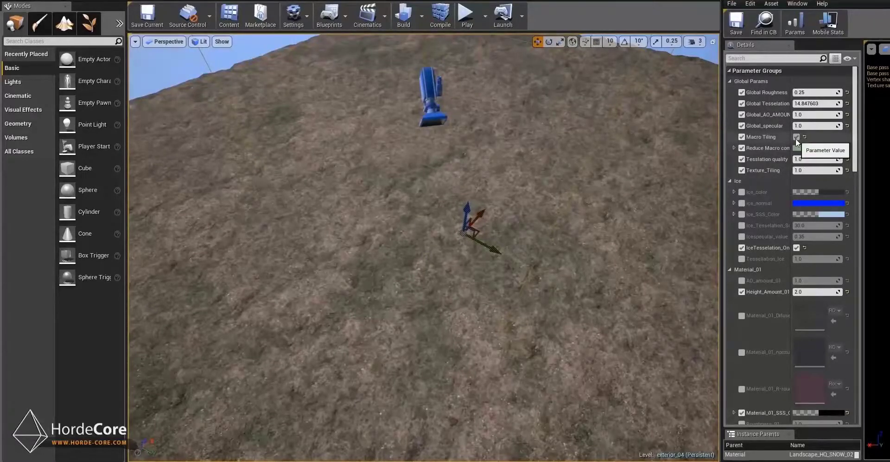
pyautogui.moveTo(418, 242); pyautogui.dragTo(398, 243, button='right')
# Step: Change the Reduce Macro colour to a saturated blue with R 0, G 0.393 and B 0.47
pyautogui.click(803, 148)
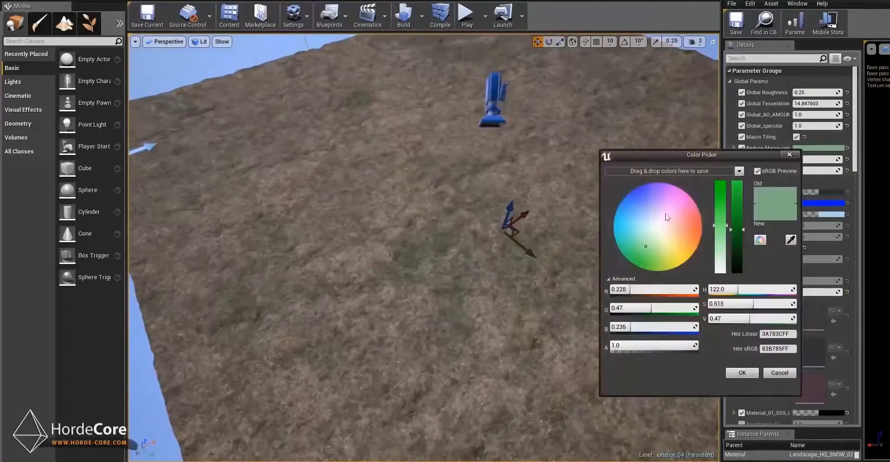
pyautogui.moveTo(683, 213); pyautogui.dragTo(602, 216)
pyautogui.moveTo(538, 222); pyautogui.dragTo(602, 206, button='right')
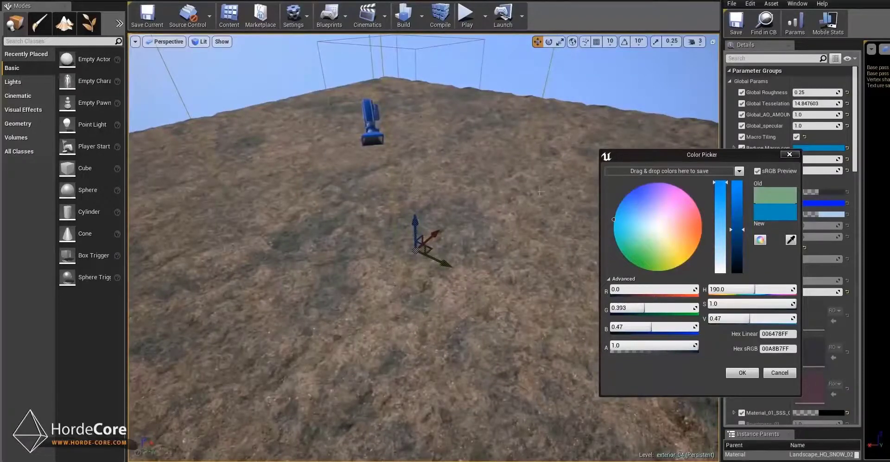
pyautogui.moveTo(717, 161); pyautogui.dragTo(682, 167)
pyautogui.click(754, 162)
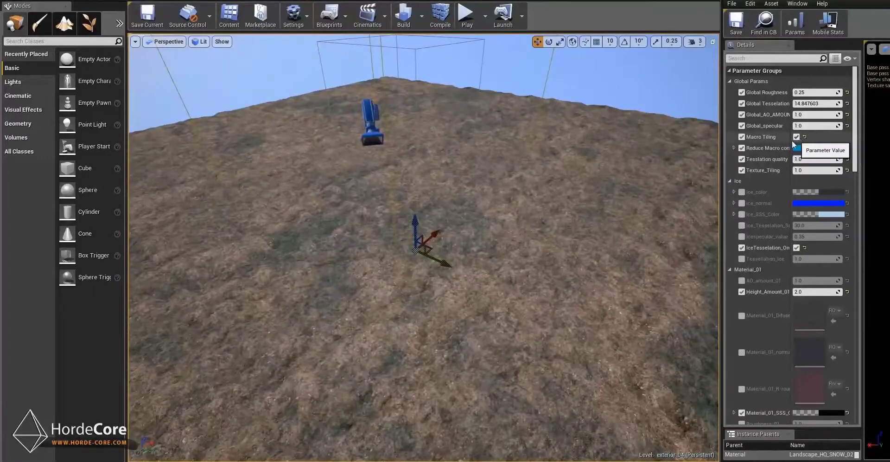
# Step: Turn Macro Tiling off and on again to compare its effect on the landscape
pyautogui.click(796, 137)
pyautogui.moveTo(603, 208)
pyautogui.mouseDown(button='right')
pyautogui.moveTo(593, 223)
pyautogui.moveTo(571, 227)
pyautogui.moveTo(609, 211)
pyautogui.moveTo(642, 222)
pyautogui.moveTo(592, 209)
pyautogui.mouseUp(button='right')
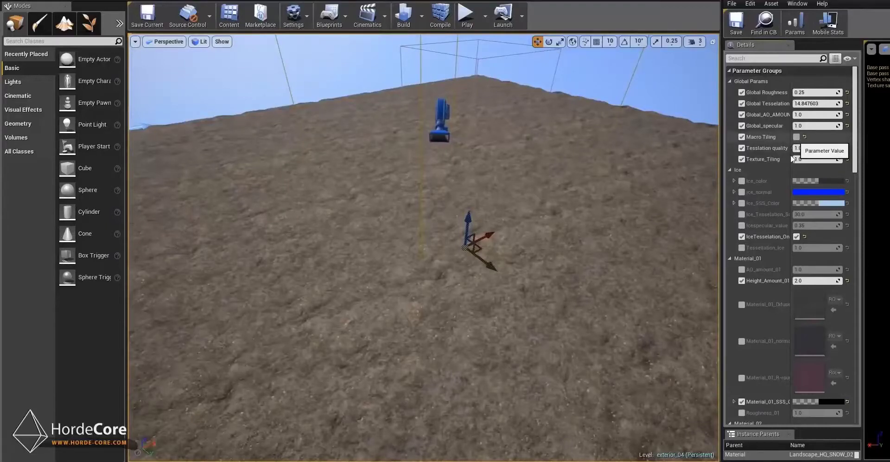
pyautogui.click(796, 137)
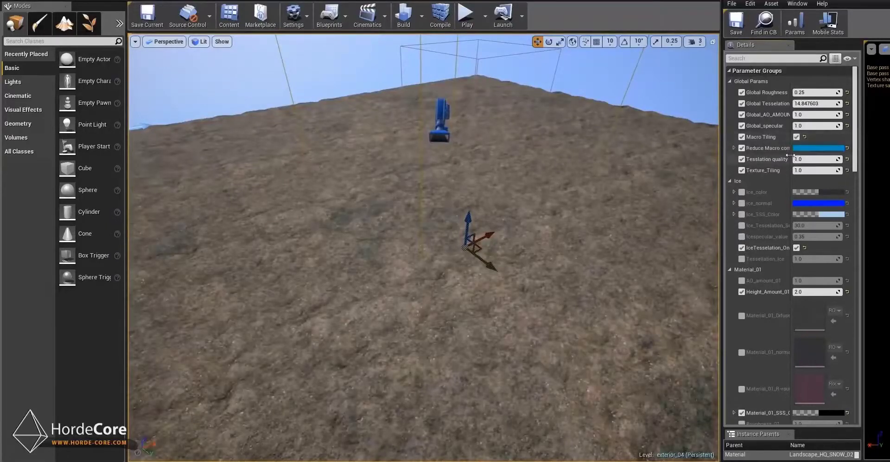
# Step: Try a pale grey-blue (R 0.299, G 0.432, B 0.47) as the Reduce Macro colour and discard it
pyautogui.click(833, 149)
pyautogui.moveTo(698, 221); pyautogui.dragTo(672, 223)
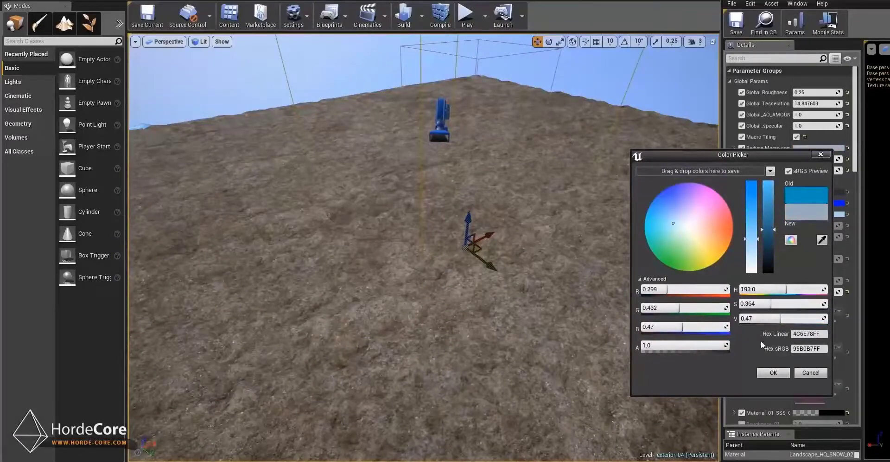
pyautogui.click(811, 373)
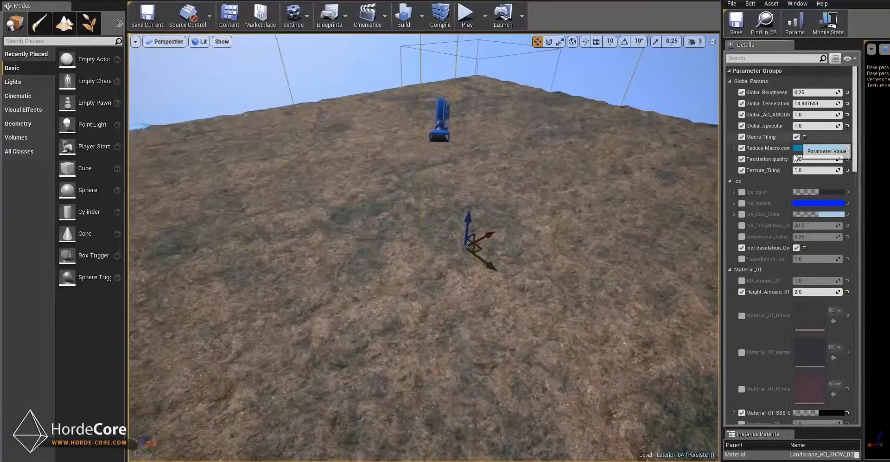
# Step: Disable Macro Tiling and set Global Roughness to about 0.306
pyautogui.click(796, 137)
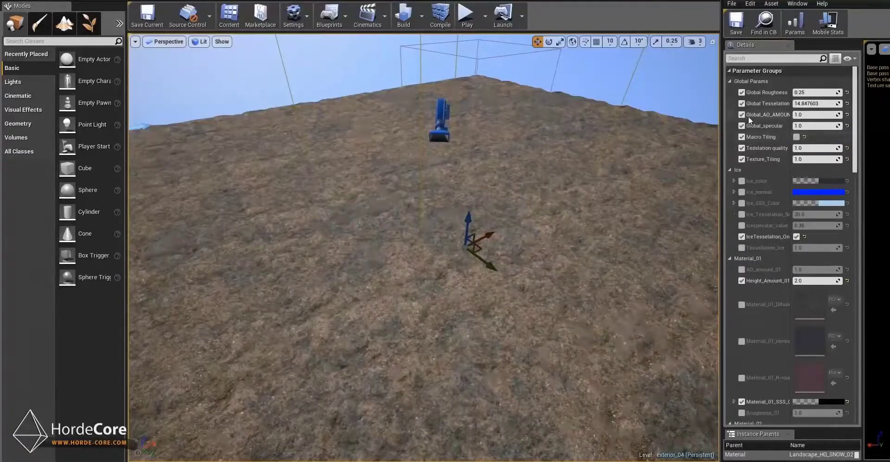
pyautogui.moveTo(595, 158); pyautogui.dragTo(603, 134, button='right')
pyautogui.moveTo(818, 92); pyautogui.dragTo(816, 99)
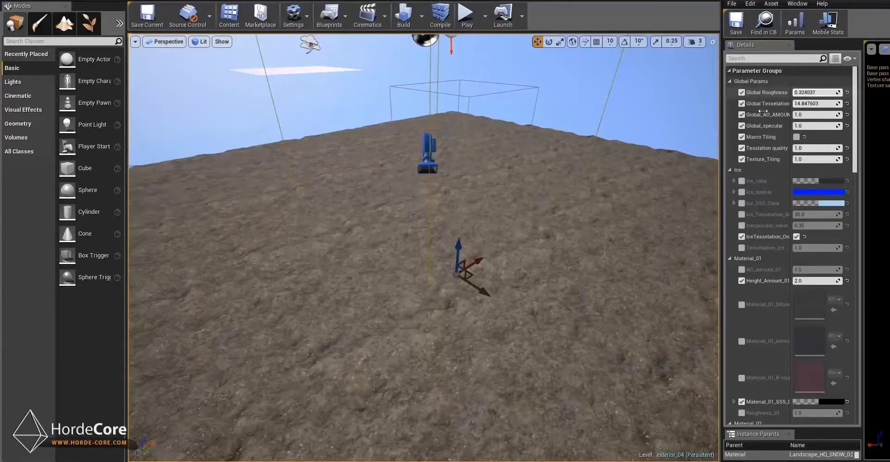
pyautogui.moveTo(668, 138); pyautogui.dragTo(490, 160, button='right')
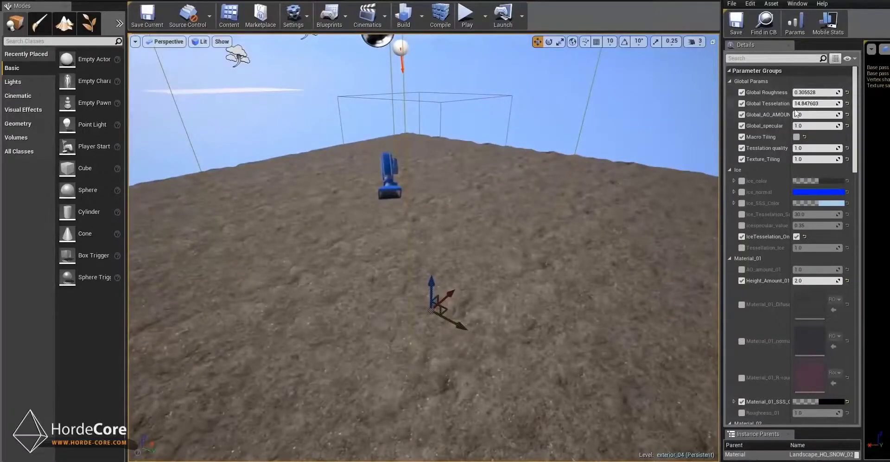
# Step: Switch to landscape painting mode and raise Global Tesselation to about 49.63
pyautogui.click(67, 16)
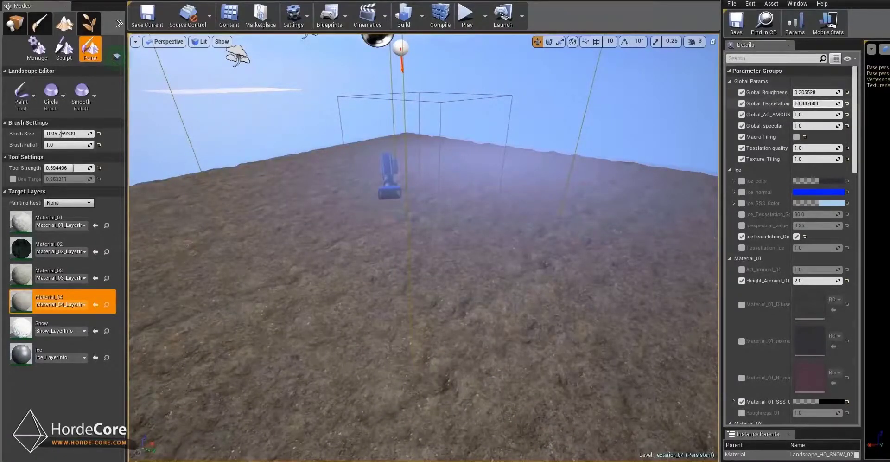
pyautogui.moveTo(815, 103)
pyautogui.mouseDown()
pyautogui.moveTo(823, 104)
pyautogui.moveTo(813, 101)
pyautogui.mouseUp()
pyautogui.moveTo(431, 250); pyautogui.dragTo(374, 255, button='right')
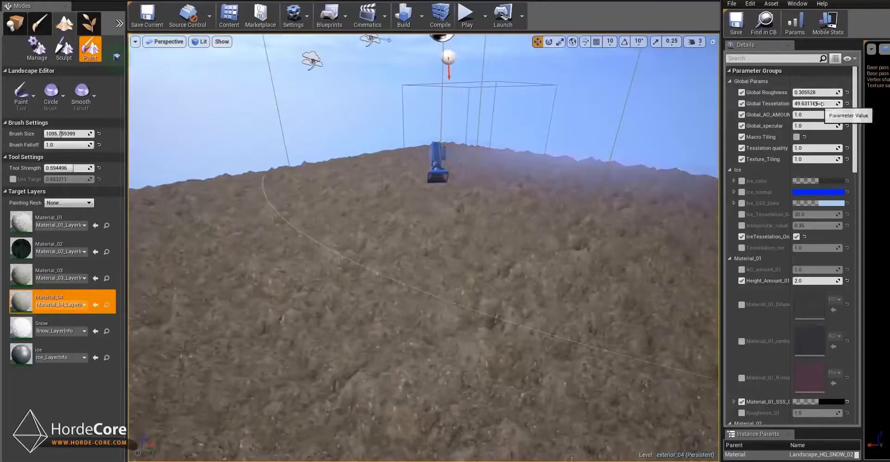
# Step: Set Global Tesselation to 1.0
pyautogui.click(817, 103)
pyautogui.write('10')
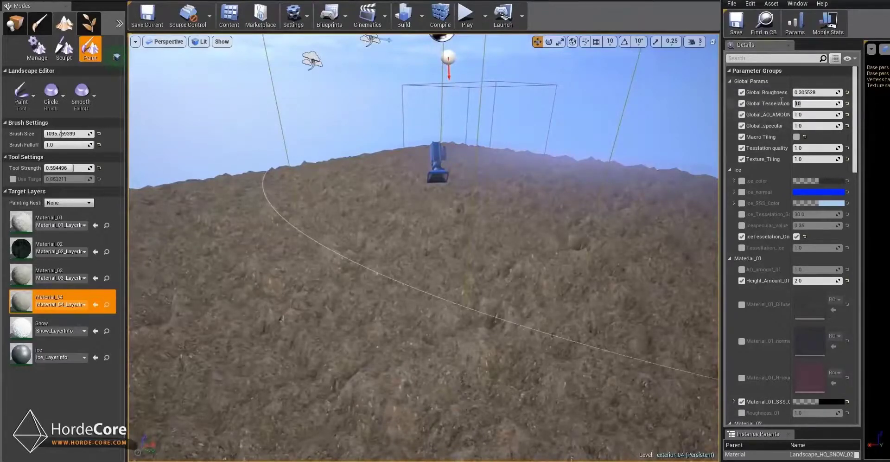
pyautogui.press('Return')
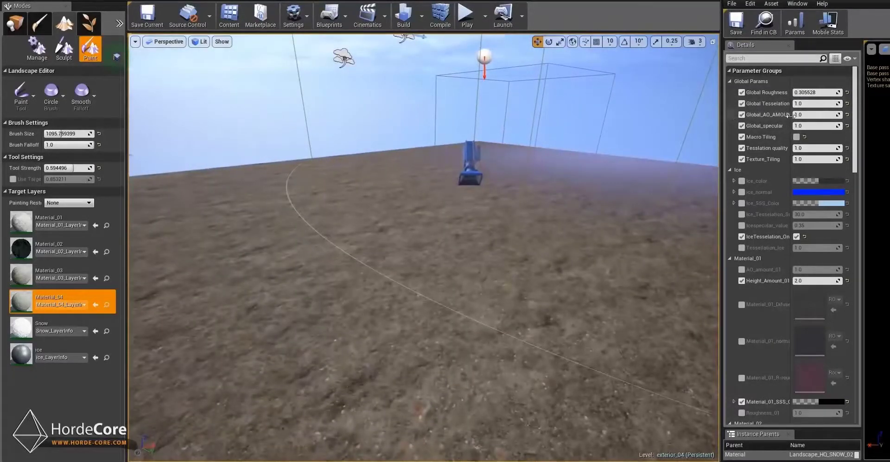
# Step: Widen the parameter name column and set Global_AO_AMOUNT to about 5.55
pyautogui.moveTo(791, 115); pyautogui.dragTo(819, 115)
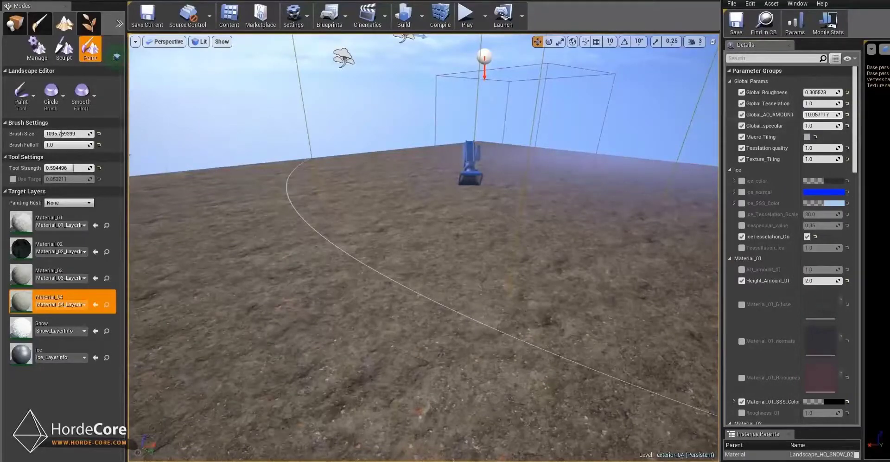
pyautogui.moveTo(673, 130)
pyautogui.mouseDown(button='right')
pyautogui.moveTo(672, 164)
pyautogui.moveTo(626, 172)
pyautogui.mouseUp(button='right')
pyautogui.moveTo(431, 187)
pyautogui.mouseDown(button='right')
pyautogui.moveTo(431, 173)
pyautogui.moveTo(466, 177)
pyautogui.mouseUp(button='right')
pyautogui.moveTo(355, 194); pyautogui.dragTo(339, 211, button='right')
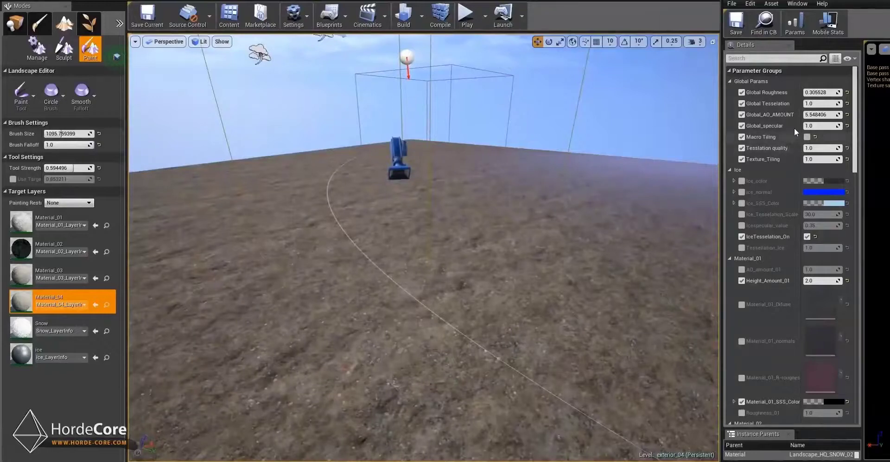
# Step: Try Global_specular values of -0.19, about 0.08 and about 1.43 on the landscape
pyautogui.moveTo(822, 127); pyautogui.dragTo(813, 127)
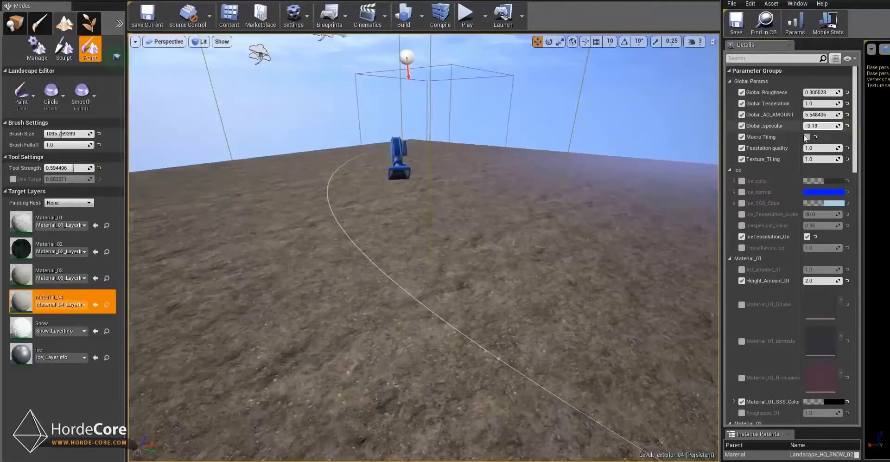
pyautogui.moveTo(649, 194); pyautogui.dragTo(638, 195, button='right')
pyautogui.moveTo(816, 126)
pyautogui.mouseDown()
pyautogui.moveTo(830, 126)
pyautogui.moveTo(815, 126)
pyautogui.mouseUp()
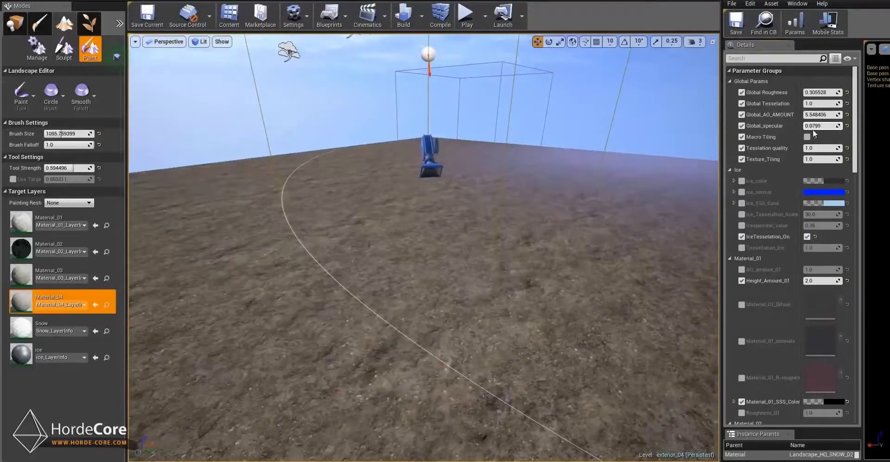
pyautogui.moveTo(815, 126); pyautogui.dragTo(820, 126)
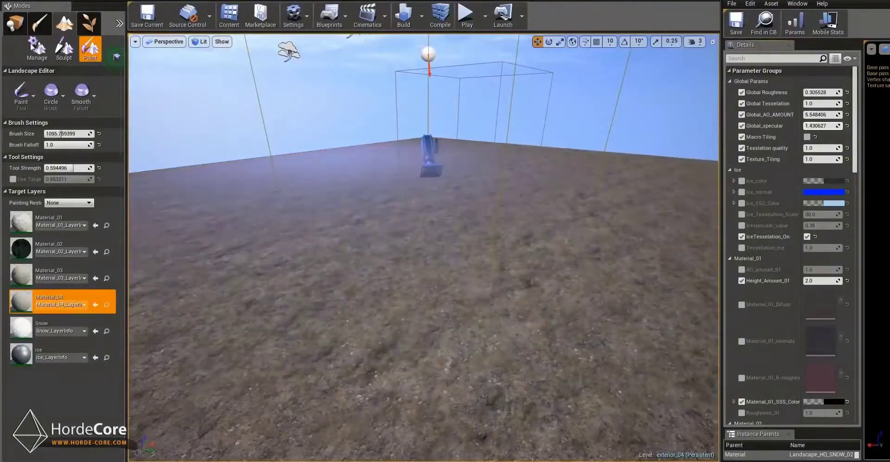
# Step: Return to placement mode and try Global_specular at about 1.72 and 0.41, with Global Roughness at about 148.46
pyautogui.click(23, 30)
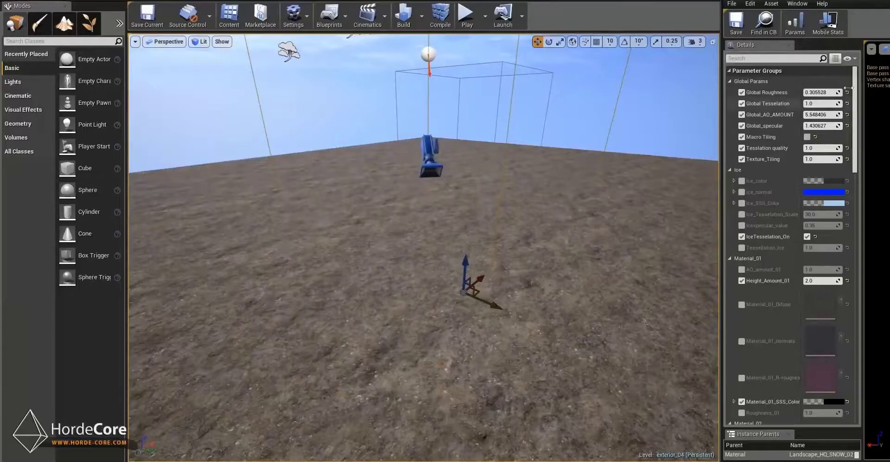
pyautogui.moveTo(816, 126); pyautogui.dragTo(842, 126)
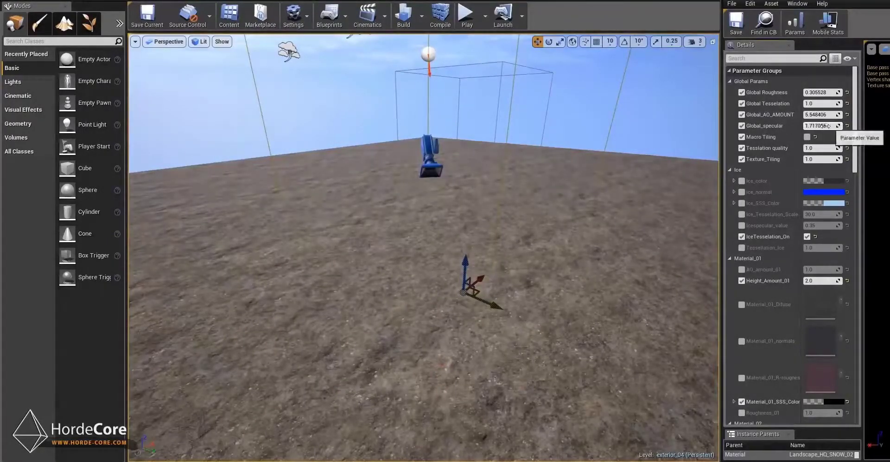
pyautogui.moveTo(555, 145); pyautogui.dragTo(541, 150, button='right')
pyautogui.moveTo(825, 125)
pyautogui.mouseDown()
pyautogui.moveTo(816, 126)
pyautogui.moveTo(834, 128)
pyautogui.mouseUp()
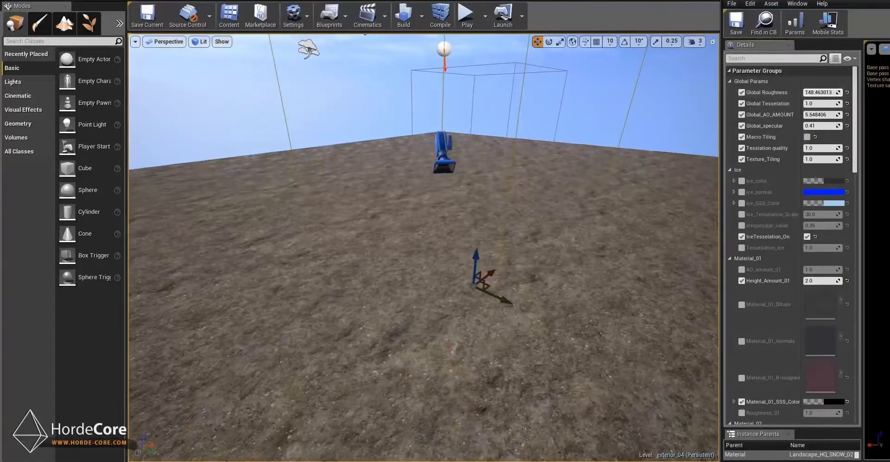
pyautogui.moveTo(543, 107)
pyautogui.mouseDown(button='right')
pyautogui.moveTo(557, 98)
pyautogui.moveTo(544, 97)
pyautogui.mouseUp(button='right')
# Step: Reset Global Roughness and Global_specular to their default value of 1.0
pyautogui.click(847, 92)
pyautogui.click(847, 125)
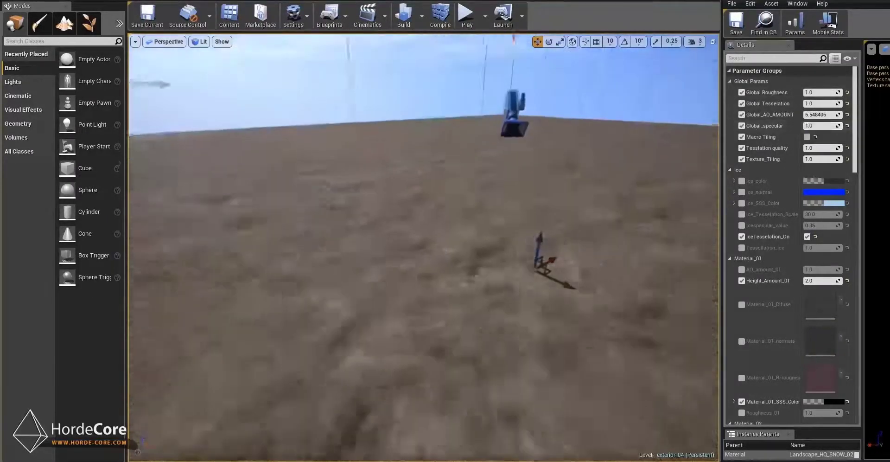
pyautogui.moveTo(547, 139); pyautogui.dragTo(558, 127, button='right')
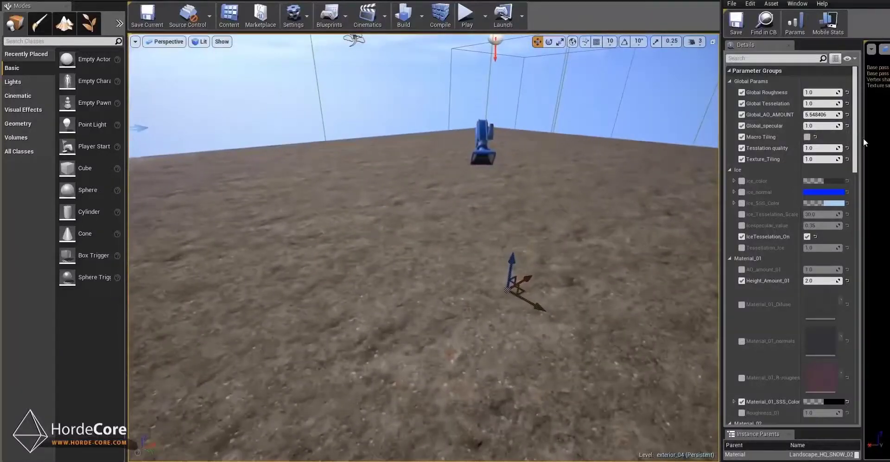
# Step: Set Tesslation quality to 0 and switch the viewport to Wireframe view mode
pyautogui.click(808, 148)
pyautogui.write('0')
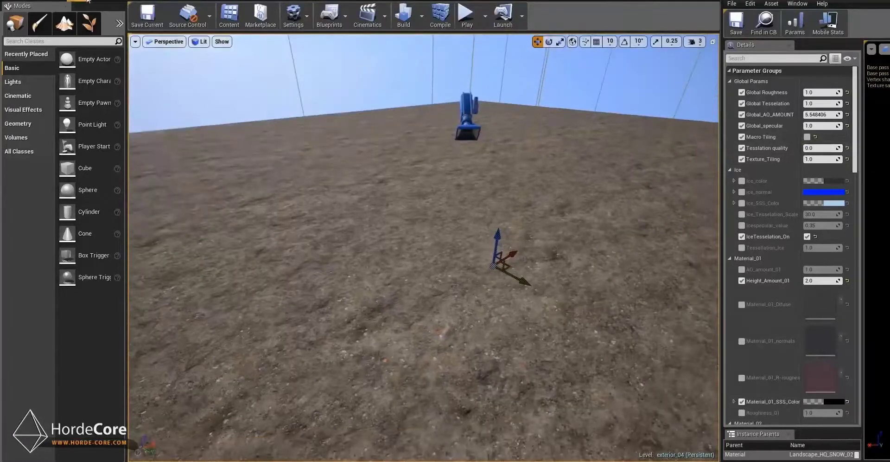
pyautogui.click(201, 41)
pyautogui.click(220, 81)
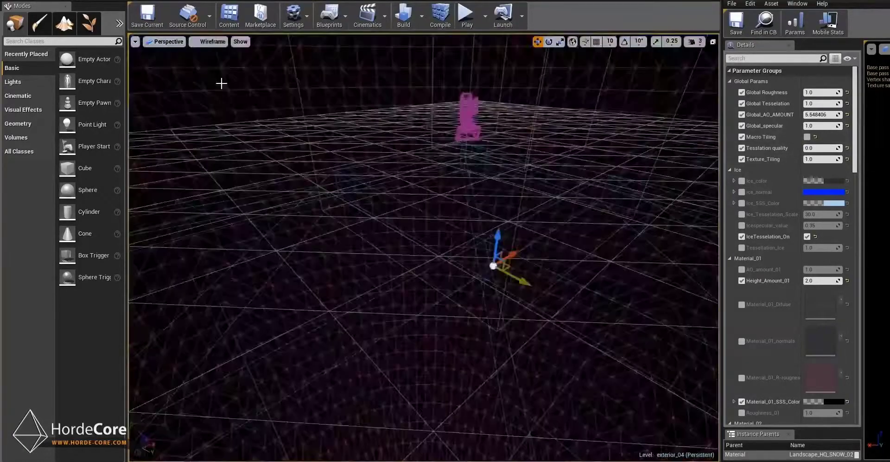
pyautogui.moveTo(393, 289); pyautogui.dragTo(412, 277, button='right')
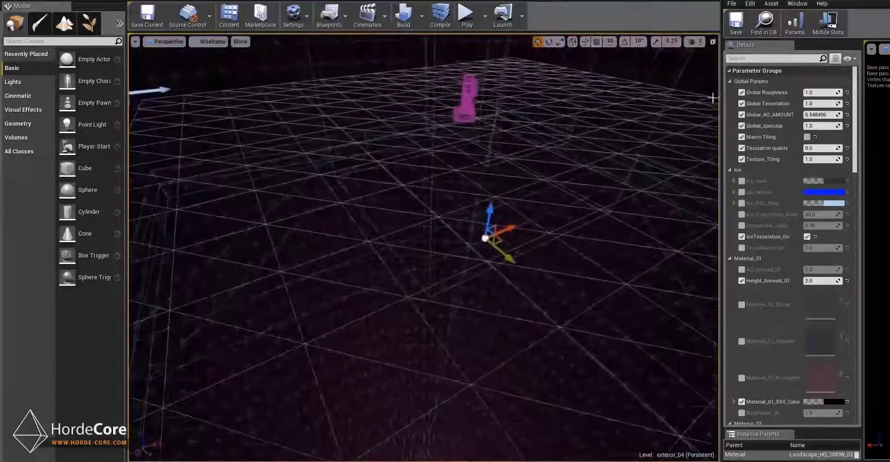
# Step: Set Tesslation quality to 1 and inspect the landscape's wireframe mesh from several angles
pyautogui.click(811, 149)
pyautogui.write('1')
pyautogui.press('Return')
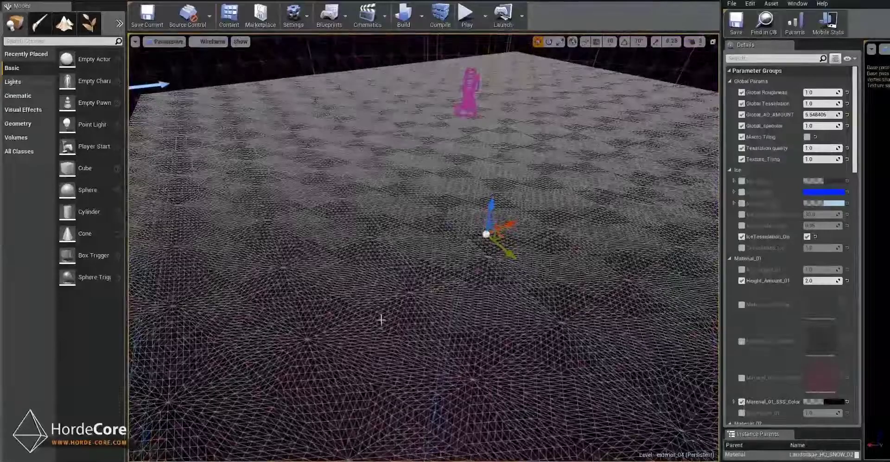
pyautogui.moveTo(381, 320); pyautogui.dragTo(361, 326, button='right')
pyautogui.moveTo(459, 200); pyautogui.dragTo(420, 211, button='right')
pyautogui.moveTo(380, 262); pyautogui.dragTo(364, 151, button='right')
pyautogui.moveTo(364, 223); pyautogui.dragTo(292, 225, button='right')
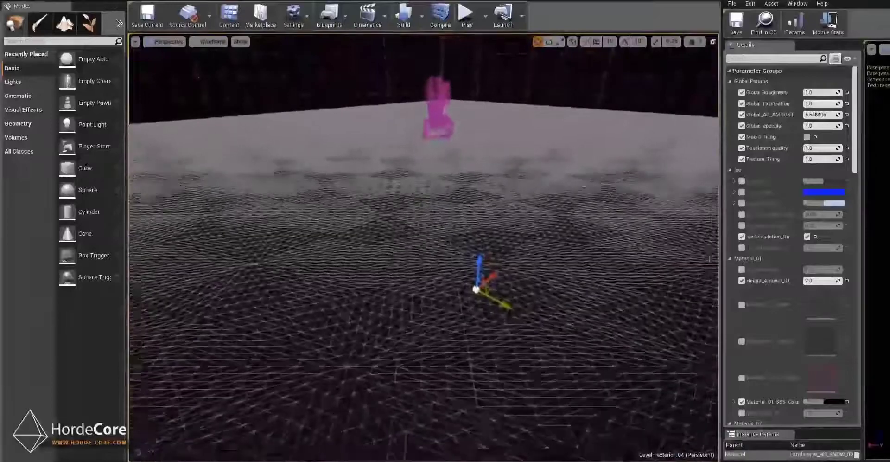
# Step: Set Tesslation quality back to 0
pyautogui.press('s')
pyautogui.press('w')
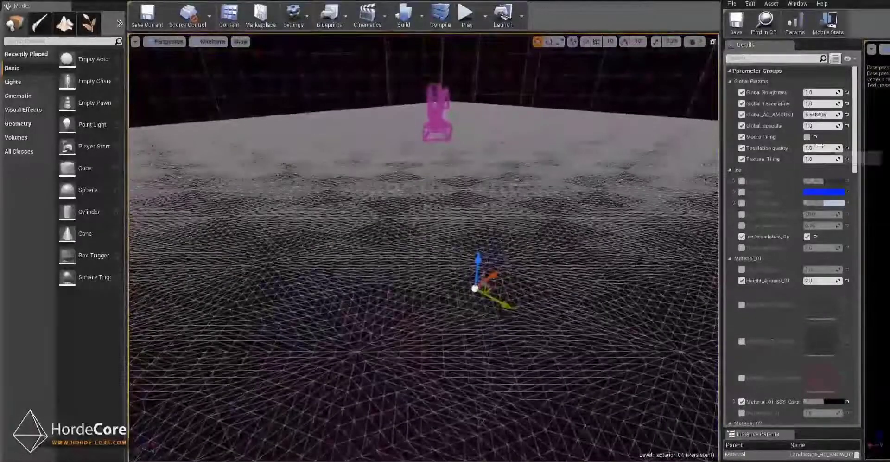
pyautogui.press('Return')
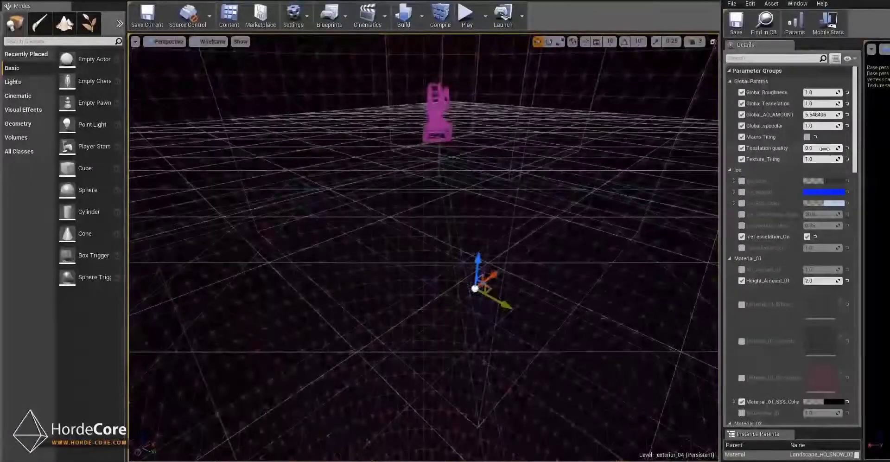
# Step: Set Tesslation quality to 1 for the landscape wireframe
pyautogui.write('1')
pyautogui.press('Return')
pyautogui.rightClick(611, 153)
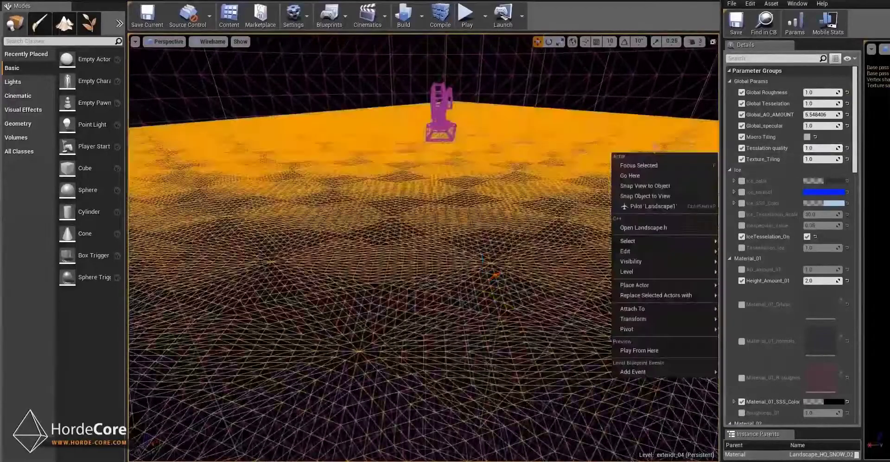
# Step: Try Tesslation quality at 2048, inspect the landscape wireframe, and set the value back to 1
pyautogui.click(817, 150)
pyautogui.write('2048')
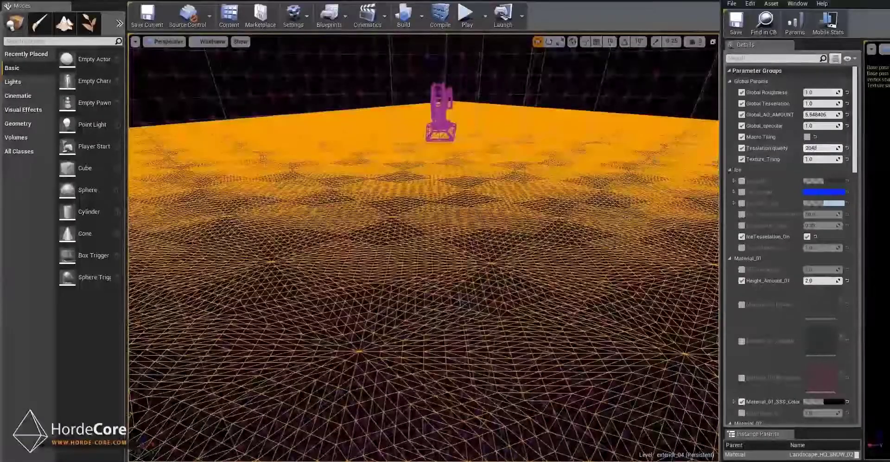
pyautogui.moveTo(424, 248); pyautogui.dragTo(418, 206, button='right')
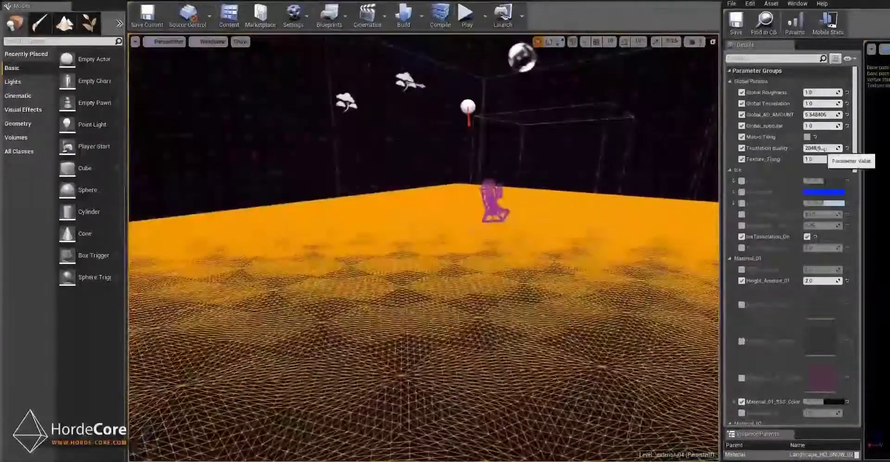
pyautogui.moveTo(465, 190)
pyautogui.mouseDown(button='right')
pyautogui.moveTo(460, 196)
pyautogui.moveTo(477, 201)
pyautogui.mouseUp(button='right')
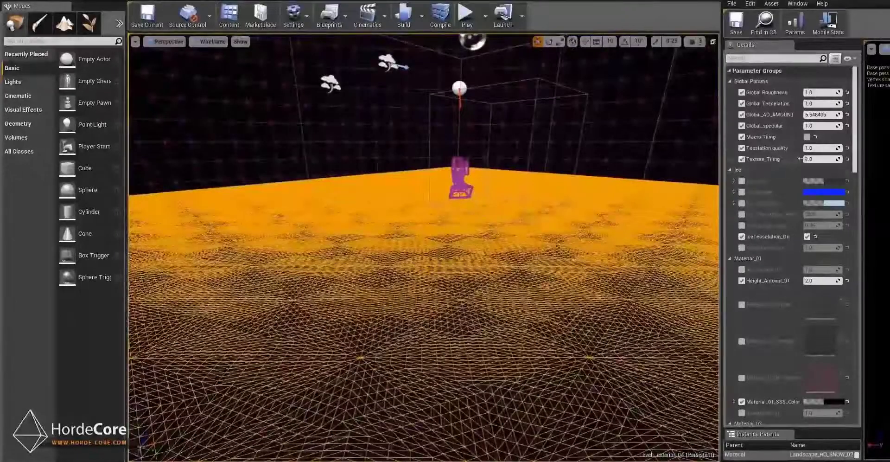
# Step: Set Texture_Tiling back to 1.0 and switch the viewport to Lit view mode
pyautogui.click(809, 159)
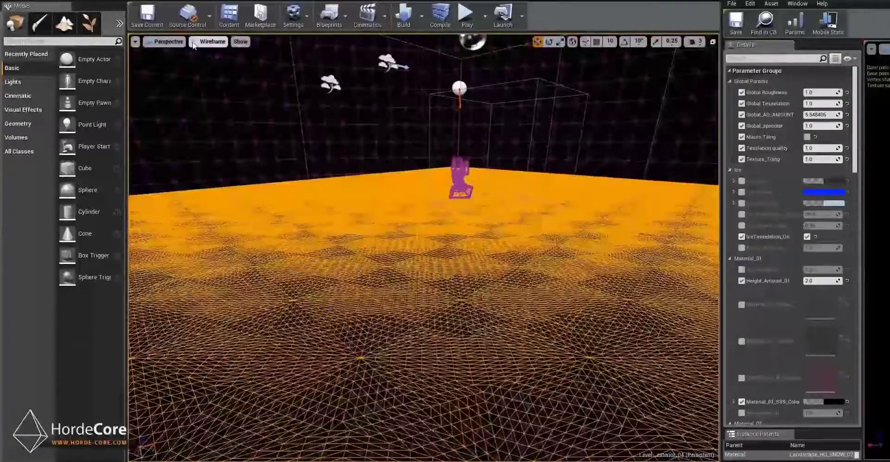
pyautogui.click(212, 41)
pyautogui.click(209, 61)
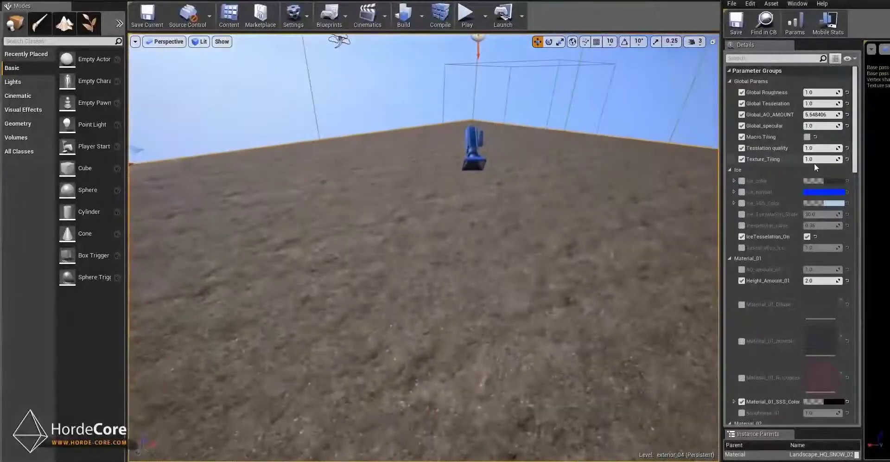
# Step: Set Texture_Tiling to 4 and inspect the texture repetition across the landscape
pyautogui.moveTo(816, 160); pyautogui.dragTo(816, 159)
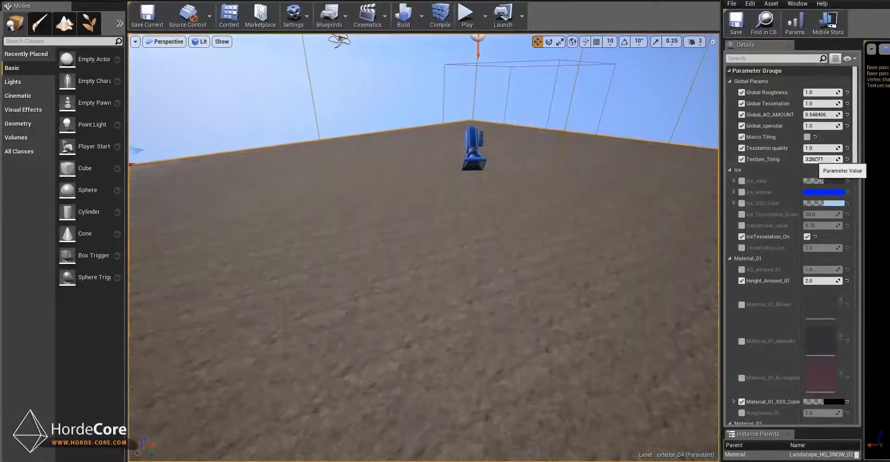
pyautogui.press('Return')
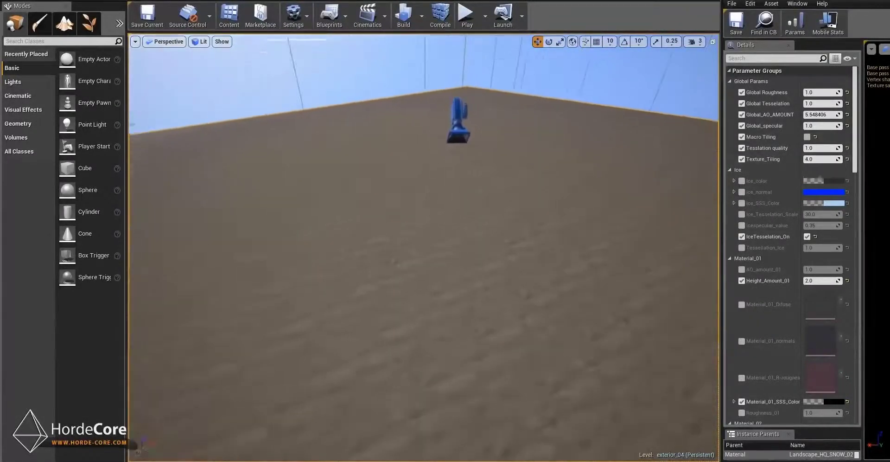
pyautogui.moveTo(507, 197); pyautogui.dragTo(542, 193, button='right')
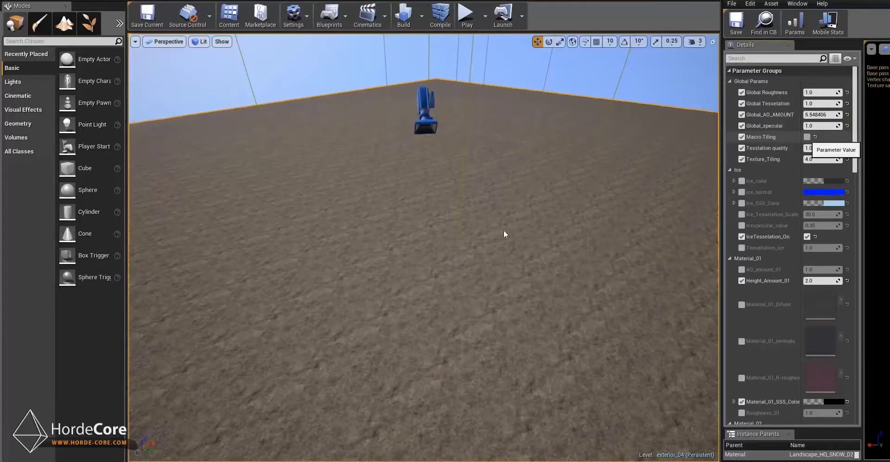
pyautogui.moveTo(446, 245); pyautogui.dragTo(450, 222, button='right')
pyautogui.moveTo(509, 225); pyautogui.dragTo(514, 227, button='right')
# Step: Enable Macro Tiling and set the Reduce Macro contrast colour to a muted tan with hue 49, saturation 0.48 and value 0.47
pyautogui.click(809, 148)
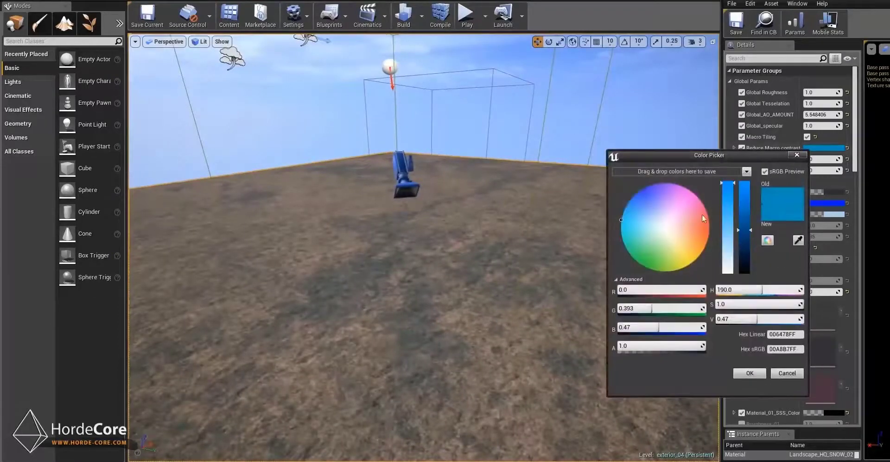
pyautogui.click(662, 240)
pyautogui.moveTo(638, 246); pyautogui.dragTo(685, 248)
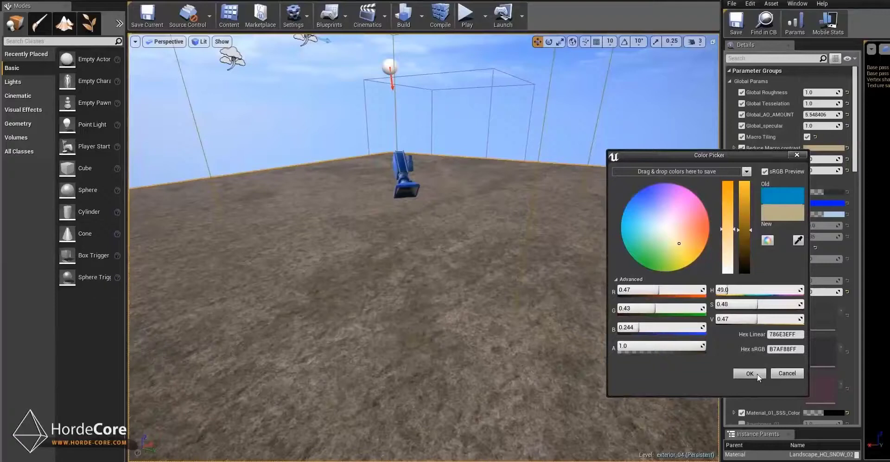
pyautogui.click(758, 374)
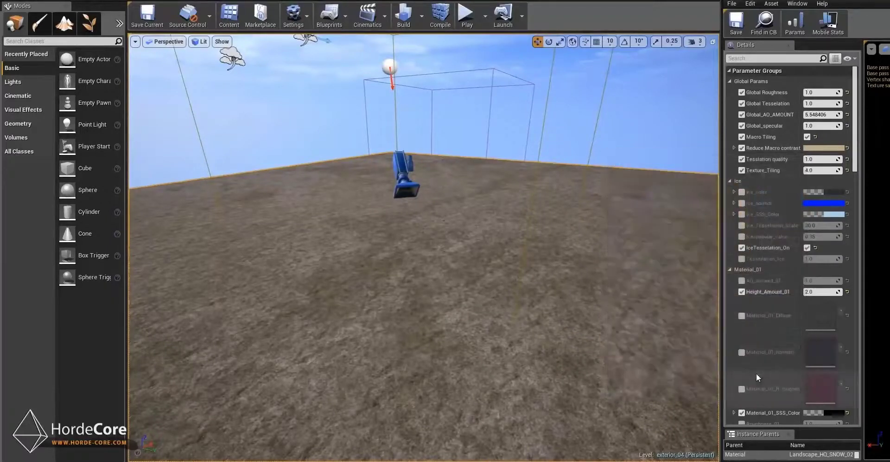
# Step: In Landscape Paint mode, paint a patch of the Ice layer on the ground with a brush size of about 210
pyautogui.scroll(-3, 786, 167)
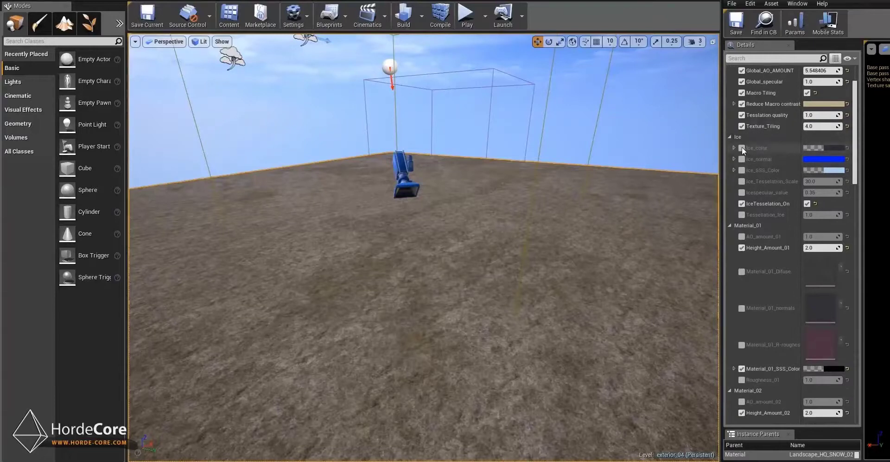
pyautogui.click(65, 23)
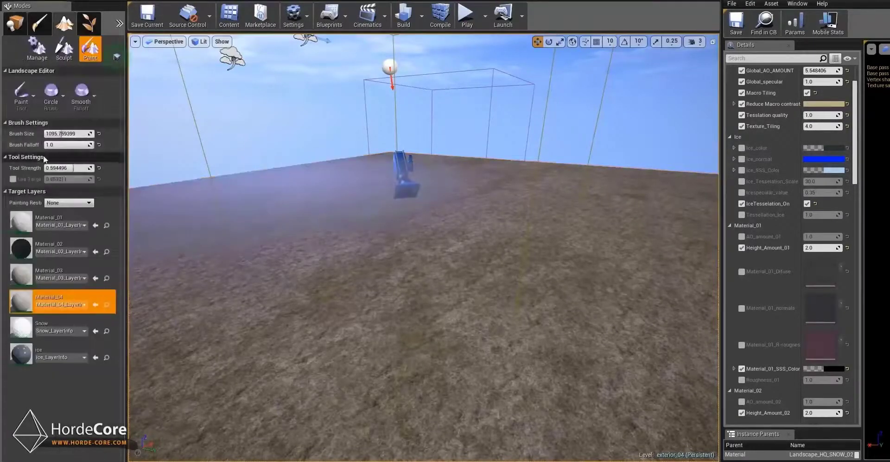
pyautogui.click(51, 353)
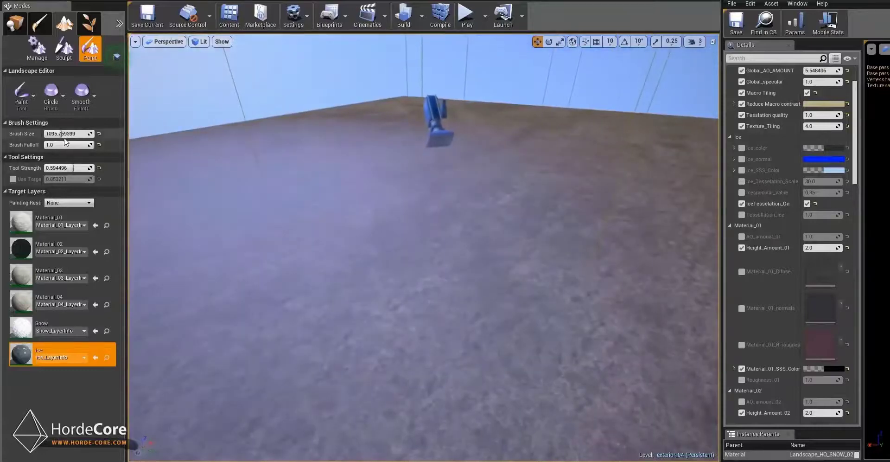
pyautogui.moveTo(66, 134); pyautogui.dragTo(51, 134)
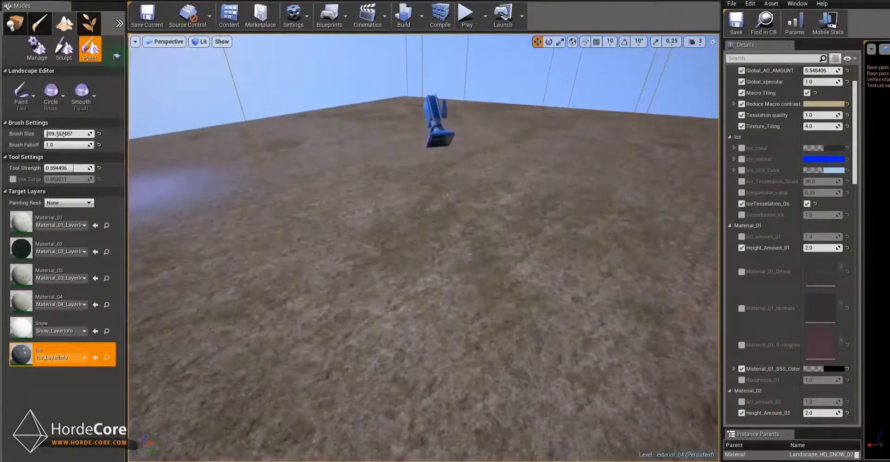
pyautogui.moveTo(387, 217)
pyautogui.mouseDown()
pyautogui.moveTo(366, 206)
pyautogui.moveTo(413, 227)
pyautogui.mouseUp()
pyautogui.moveTo(412, 227)
pyautogui.mouseDown(button='right')
pyautogui.moveTo(371, 208)
pyautogui.moveTo(408, 237)
pyautogui.moveTo(370, 227)
pyautogui.moveTo(322, 238)
pyautogui.mouseUp(button='right')
pyautogui.moveTo(436, 232)
pyautogui.mouseDown(button='right')
pyautogui.moveTo(325, 259)
pyautogui.moveTo(311, 246)
pyautogui.moveTo(323, 190)
pyautogui.moveTo(341, 183)
pyautogui.moveTo(280, 189)
pyautogui.moveTo(302, 164)
pyautogui.moveTo(282, 148)
pyautogui.moveTo(261, 151)
pyautogui.mouseUp(button='right')
pyautogui.press('d')
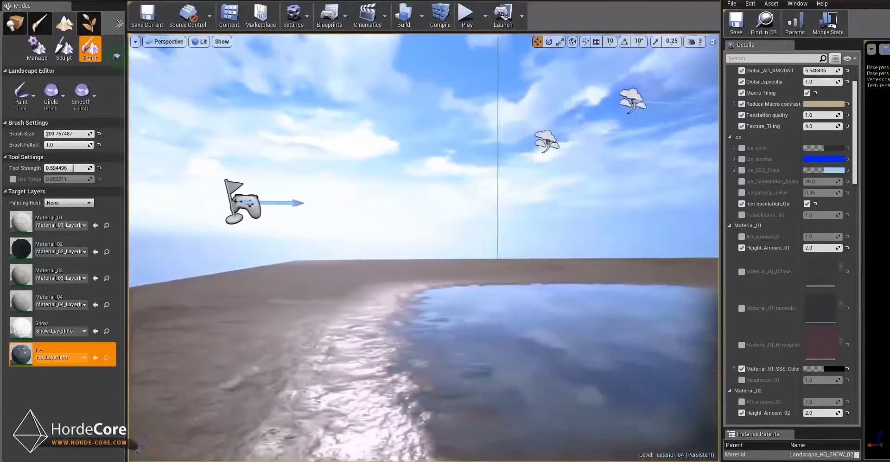
pyautogui.moveTo(262, 151)
pyautogui.mouseDown(button='right')
pyautogui.moveTo(150, 180)
pyautogui.moveTo(346, 144)
pyautogui.moveTo(389, 157)
pyautogui.moveTo(367, 237)
pyautogui.moveTo(307, 237)
pyautogui.moveTo(306, 248)
pyautogui.mouseUp(button='right')
pyautogui.press('a')
# Step: Paint the Snow layer along one edge of the ice patch with a brush size of about 51
pyautogui.click(60, 327)
pyautogui.moveTo(66, 134); pyautogui.dragTo(49, 134)
pyautogui.press('w')
pyautogui.moveTo(346, 190); pyautogui.dragTo(342, 203, button='right')
pyautogui.moveTo(308, 222); pyautogui.dragTo(330, 290)
pyautogui.moveTo(330, 291); pyautogui.dragTo(290, 285, button='right')
pyautogui.press('s')
pyautogui.moveTo(424, 364); pyautogui.dragTo(442, 387, button='right')
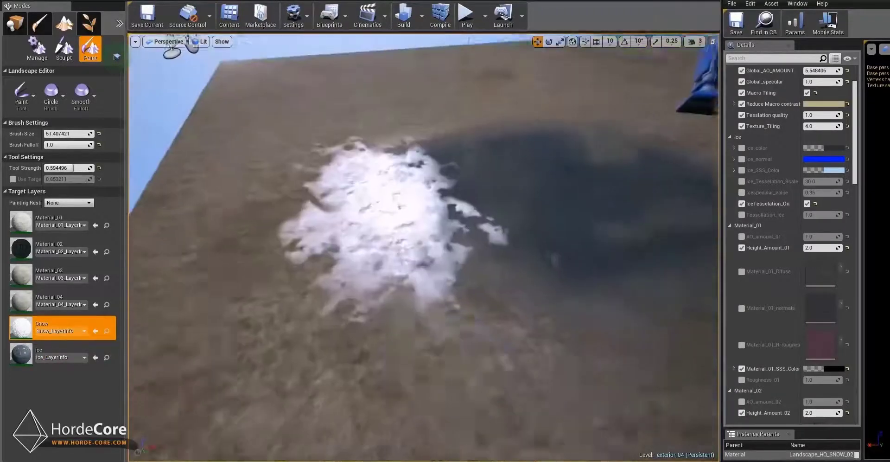
# Step: Extend the Snow layer all around the ice patch, raising the tool strength to 1.0
pyautogui.moveTo(408, 278)
pyautogui.mouseDown()
pyautogui.moveTo(446, 369)
pyautogui.moveTo(441, 334)
pyautogui.mouseUp()
pyautogui.press('d')
pyautogui.moveTo(588, 324)
pyautogui.mouseDown(button='right')
pyautogui.moveTo(551, 323)
pyautogui.moveTo(645, 309)
pyautogui.mouseUp(button='right')
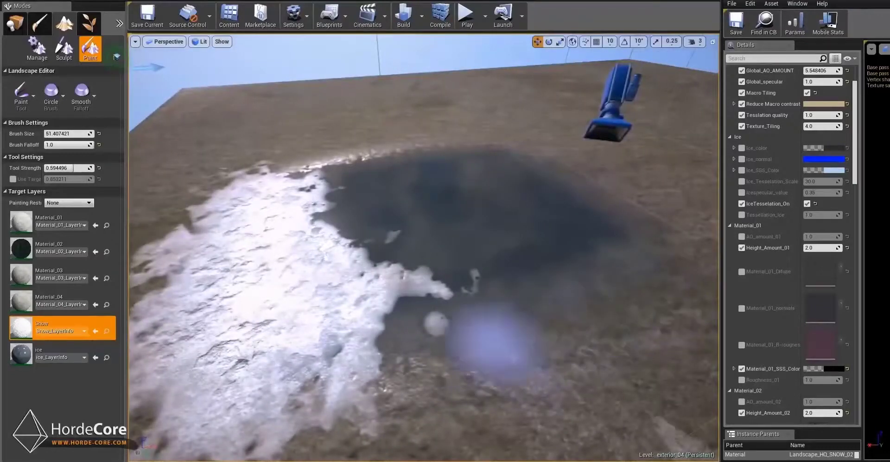
pyautogui.moveTo(487, 348); pyautogui.dragTo(503, 190, button='right')
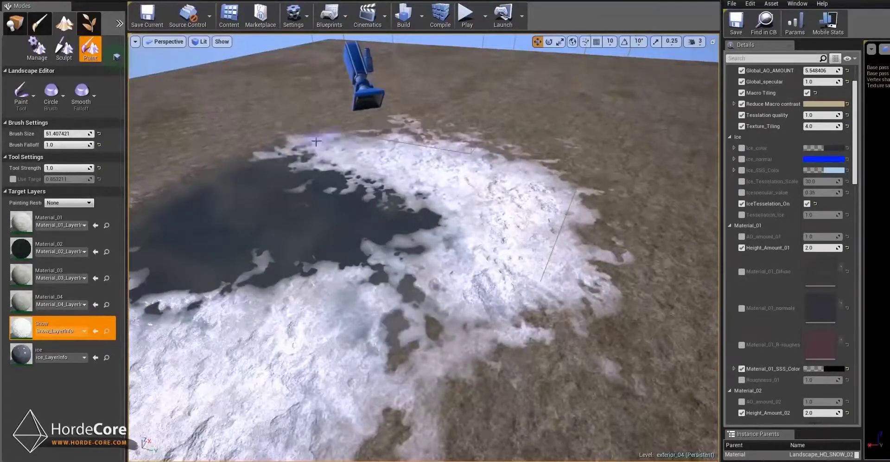
pyautogui.moveTo(282, 145); pyautogui.dragTo(255, 149)
pyautogui.moveTo(255, 149); pyautogui.dragTo(228, 149, button='right')
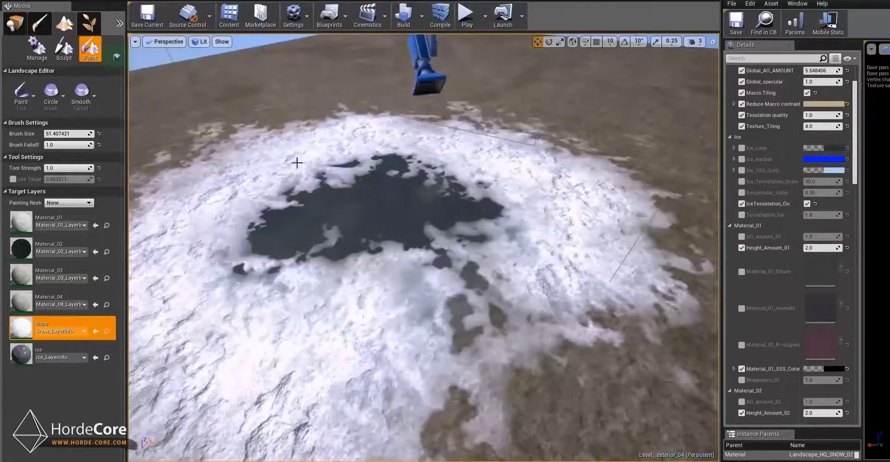
pyautogui.moveTo(285, 162)
pyautogui.mouseDown(button='right')
pyautogui.moveTo(275, 148)
pyautogui.moveTo(304, 168)
pyautogui.moveTo(283, 173)
pyautogui.moveTo(288, 160)
pyautogui.moveTo(329, 162)
pyautogui.mouseUp(button='right')
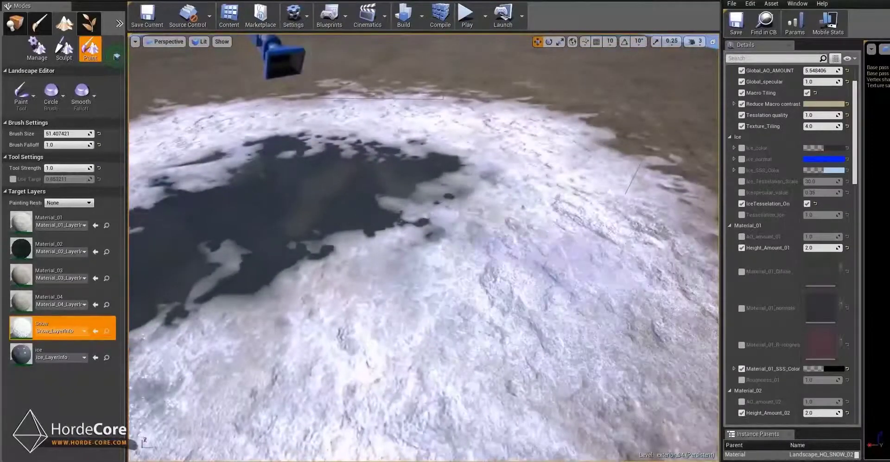
pyautogui.moveTo(369, 306)
pyautogui.mouseDown(button='right')
pyautogui.moveTo(355, 318)
pyautogui.moveTo(353, 278)
pyautogui.moveTo(341, 276)
pyautogui.moveTo(336, 301)
pyautogui.moveTo(367, 318)
pyautogui.moveTo(383, 308)
pyautogui.moveTo(369, 305)
pyautogui.mouseUp(button='right')
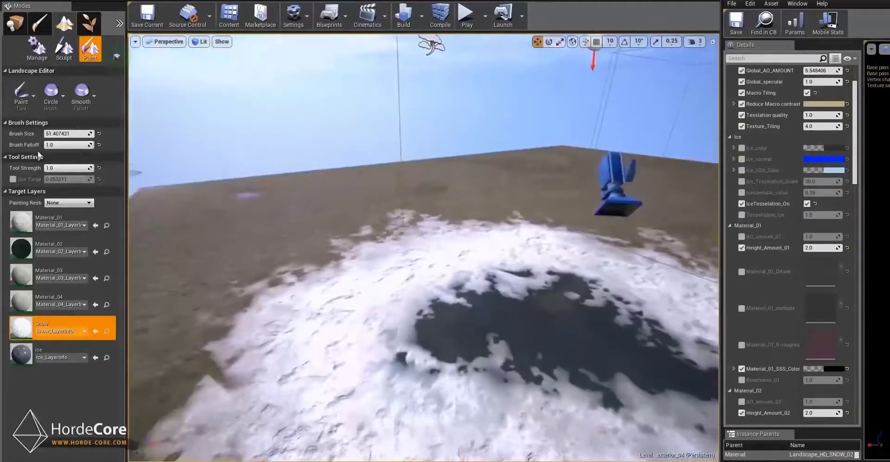
# Step: Paint the Material_01 layer on the bare ground along the outer edge of the snow
pyautogui.click(32, 226)
pyautogui.moveTo(354, 171); pyautogui.dragTo(353, 171, button='right')
pyautogui.moveTo(321, 313); pyautogui.dragTo(366, 366)
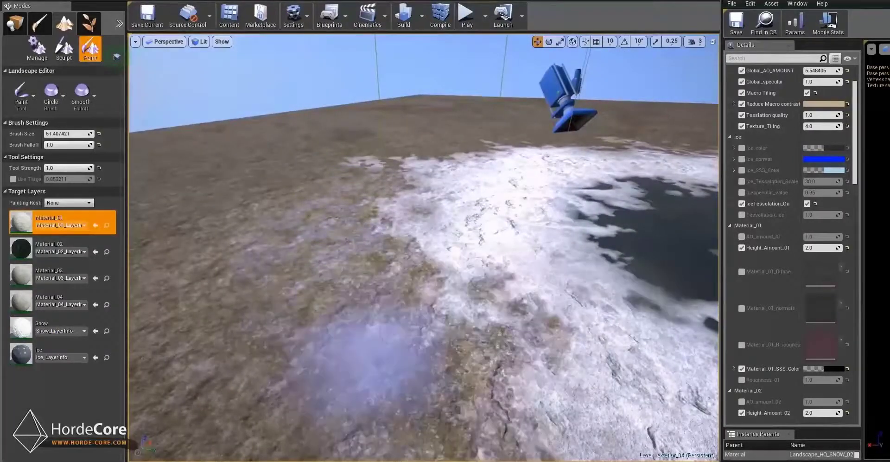
pyautogui.moveTo(403, 263); pyautogui.dragTo(403, 263, button='right')
pyautogui.moveTo(403, 263); pyautogui.dragTo(387, 293)
pyautogui.moveTo(387, 292); pyautogui.dragTo(387, 292, button='right')
pyautogui.moveTo(328, 263); pyautogui.dragTo(329, 264, button='right')
pyautogui.moveTo(328, 263); pyautogui.dragTo(427, 294)
pyautogui.moveTo(427, 294); pyautogui.dragTo(427, 294, button='right')
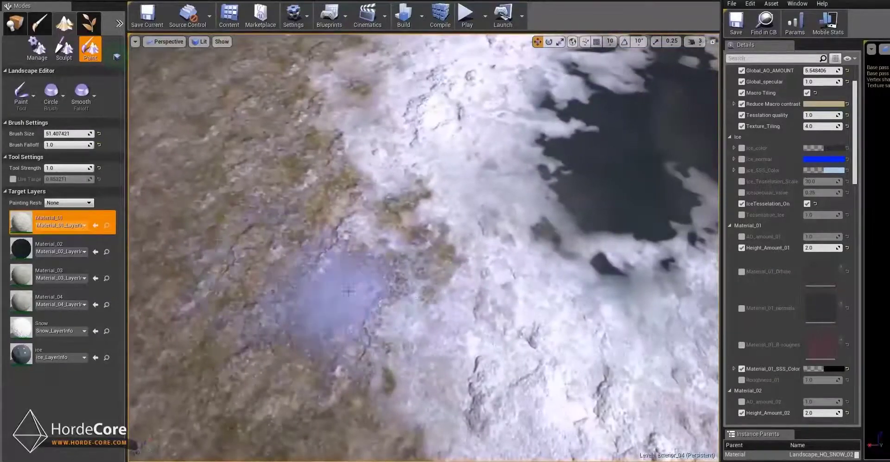
# Step: Enable the brush's target value, adjust it to about 0.67 and paint Material_01 beside the snow
pyautogui.click(13, 179)
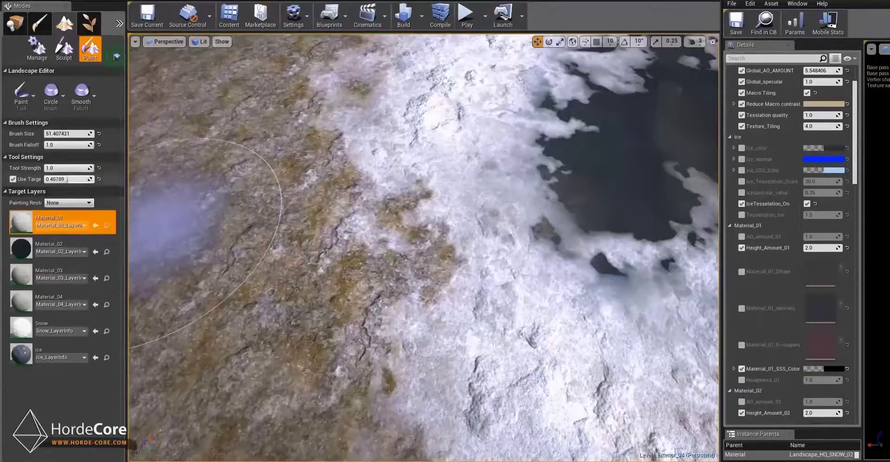
pyautogui.moveTo(59, 182); pyautogui.dragTo(58, 182)
pyautogui.moveTo(303, 202)
pyautogui.mouseDown()
pyautogui.moveTo(367, 175)
pyautogui.moveTo(294, 283)
pyautogui.mouseUp()
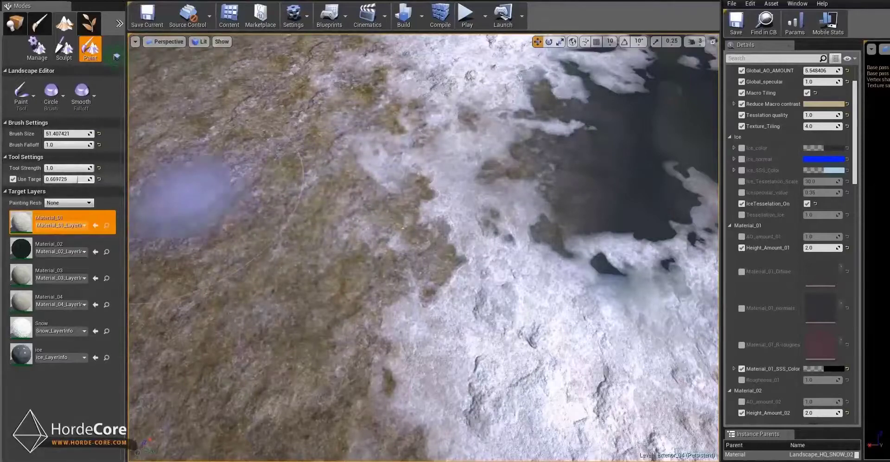
# Step: Lower the target value to about 0.18 and paint Material_01 over the ground next to the snow
pyautogui.moveTo(77, 179); pyautogui.dragTo(79, 179)
pyautogui.moveTo(307, 145)
pyautogui.mouseDown()
pyautogui.moveTo(342, 207)
pyautogui.moveTo(369, 140)
pyautogui.moveTo(338, 201)
pyautogui.mouseUp()
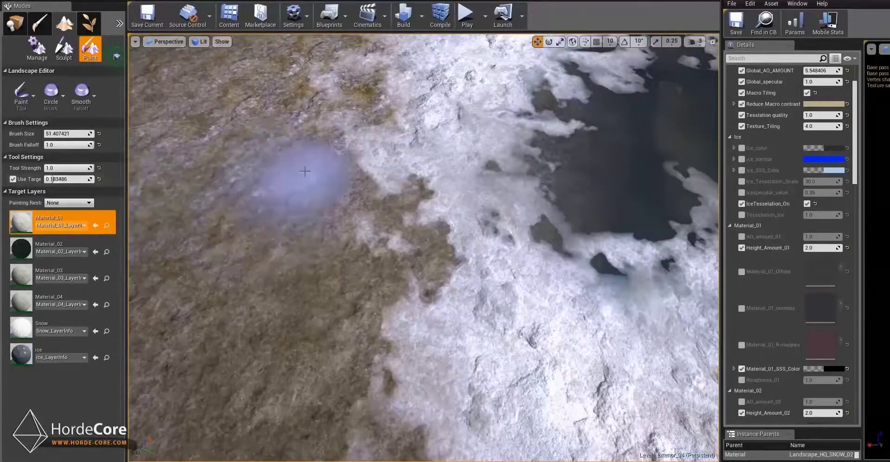
pyautogui.moveTo(250, 217); pyautogui.dragTo(364, 146, button='right')
pyautogui.moveTo(402, 204)
pyautogui.mouseDown(button='right')
pyautogui.moveTo(402, 186)
pyautogui.moveTo(403, 213)
pyautogui.mouseUp(button='right')
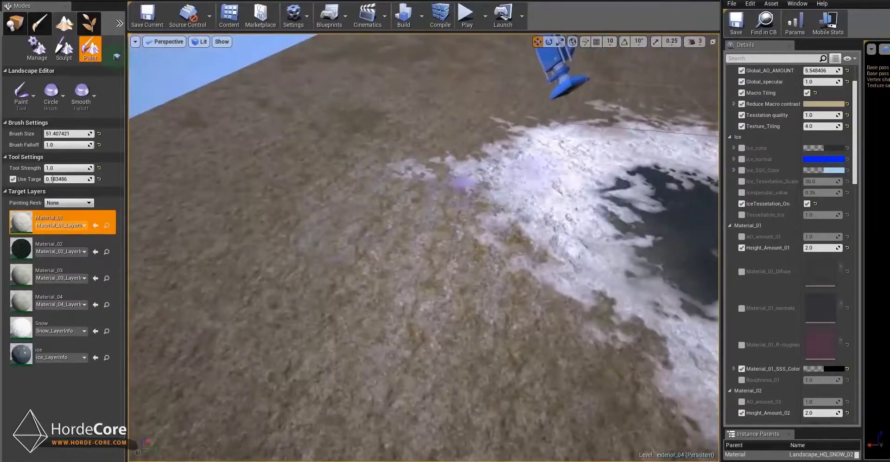
# Step: Disable the target value and paint the Material_02 layer along the snow's outer edge
pyautogui.click(20, 250)
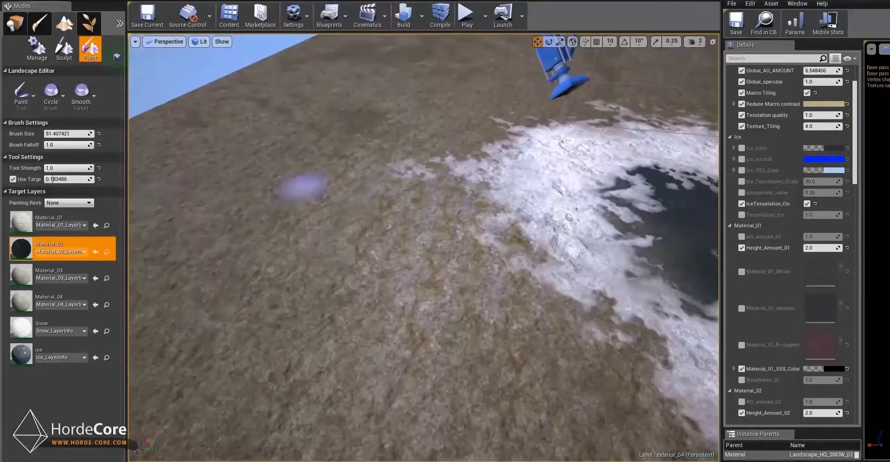
pyautogui.click(13, 180)
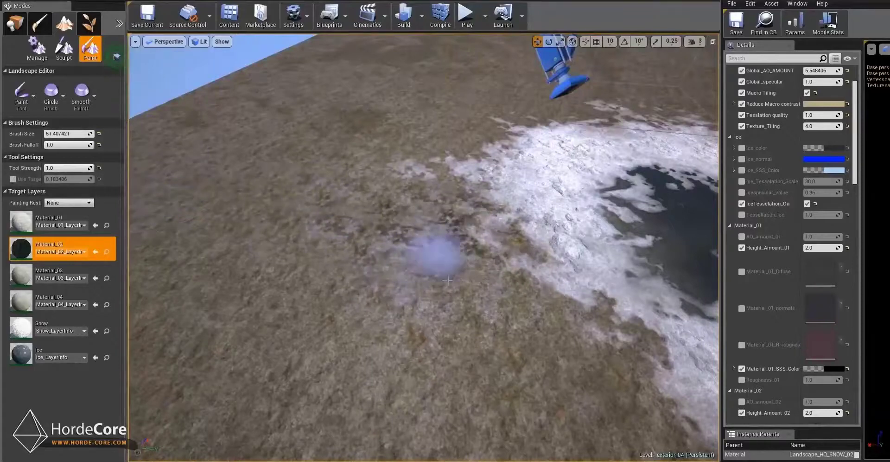
pyautogui.moveTo(448, 288); pyautogui.dragTo(457, 253, button='right')
pyautogui.moveTo(457, 252); pyautogui.dragTo(482, 304)
pyautogui.moveTo(482, 303); pyautogui.dragTo(446, 199, button='right')
pyautogui.moveTo(410, 287)
pyautogui.mouseDown(button='right')
pyautogui.moveTo(403, 246)
pyautogui.moveTo(377, 205)
pyautogui.moveTo(397, 214)
pyautogui.mouseUp(button='right')
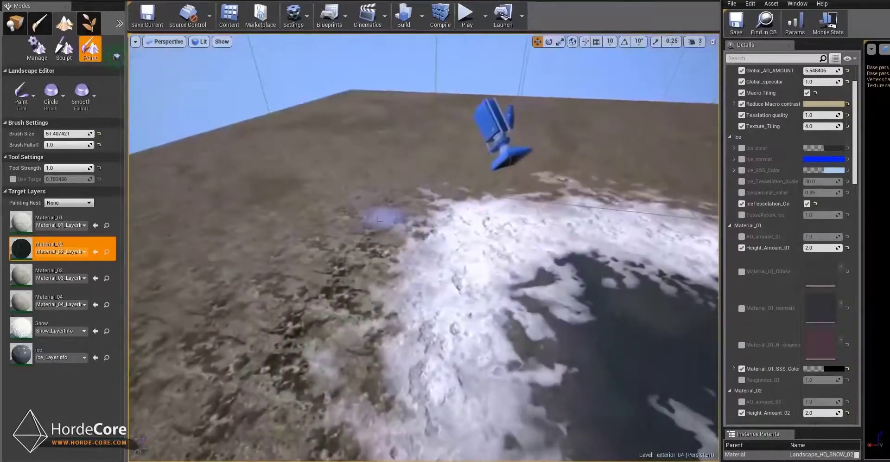
# Step: Set Texture_Tiling to 1 and inspect the painted layers up close
pyautogui.scroll(5, 362, 292)
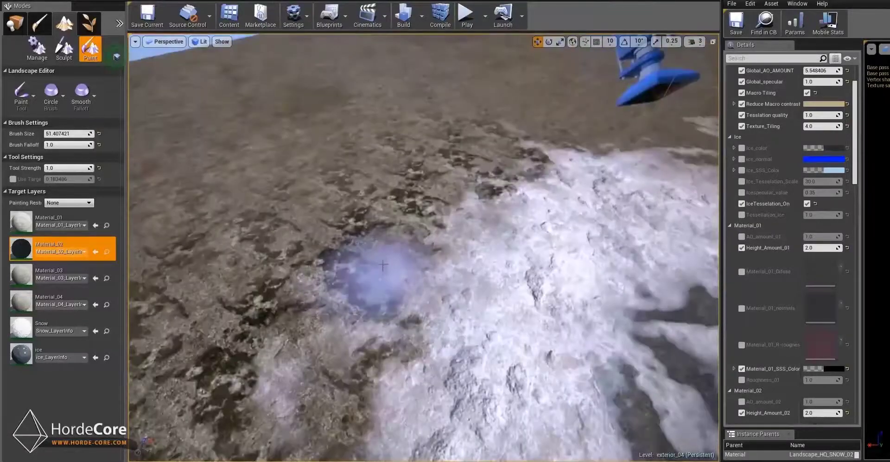
pyautogui.moveTo(387, 262); pyautogui.dragTo(358, 248, button='right')
pyautogui.moveTo(320, 157); pyautogui.dragTo(312, 133, button='right')
pyautogui.moveTo(295, 232)
pyautogui.mouseDown(button='right')
pyautogui.moveTo(275, 242)
pyautogui.moveTo(273, 233)
pyautogui.mouseUp(button='right')
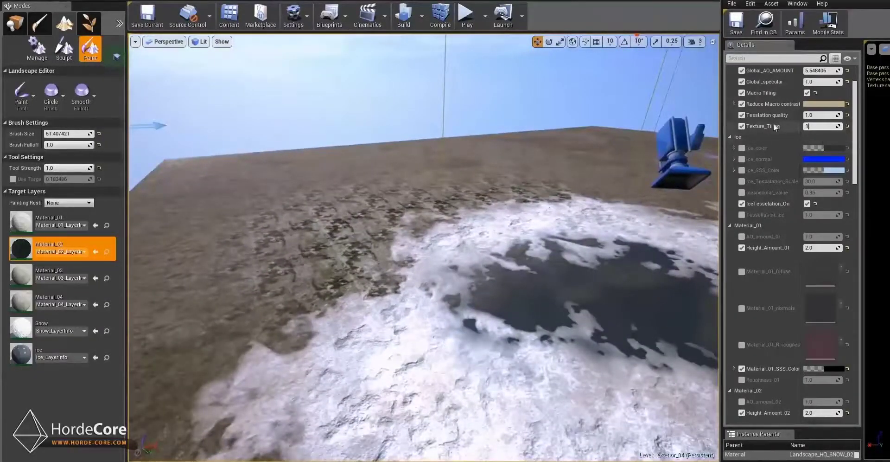
pyautogui.moveTo(451, 120)
pyautogui.mouseDown(button='right')
pyautogui.moveTo(445, 123)
pyautogui.moveTo(469, 125)
pyautogui.mouseUp(button='right')
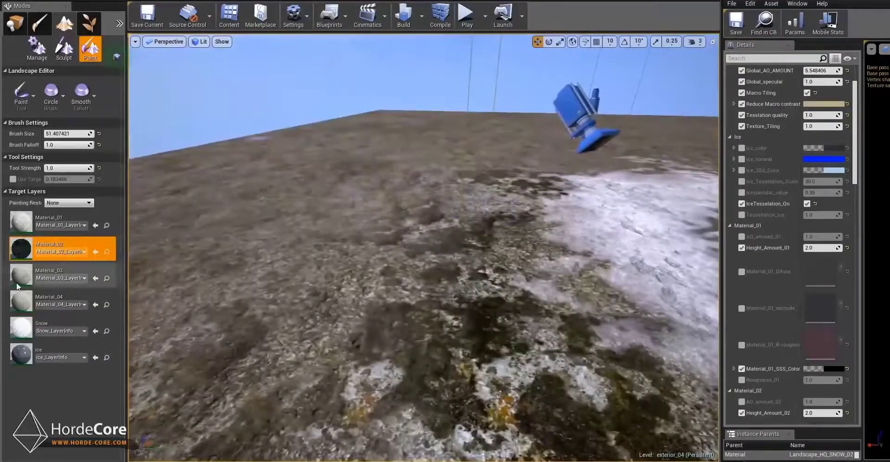
# Step: Select Material_03 as the target layer, look over the painted snow and bring up the Material_01 parameters
pyautogui.click(55, 274)
pyautogui.moveTo(515, 250)
pyautogui.mouseDown(button='right')
pyautogui.moveTo(508, 269)
pyautogui.moveTo(539, 235)
pyautogui.moveTo(558, 224)
pyautogui.moveTo(568, 230)
pyautogui.moveTo(520, 201)
pyautogui.mouseUp(button='right')
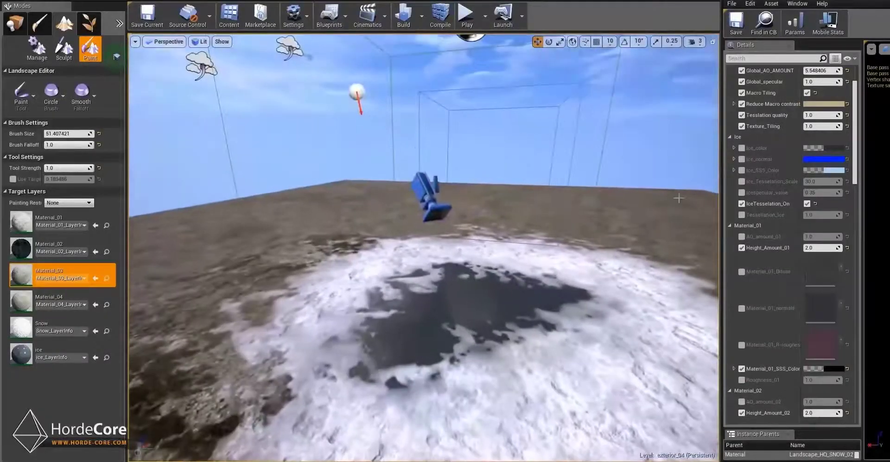
pyautogui.scroll(-3, 750, 210)
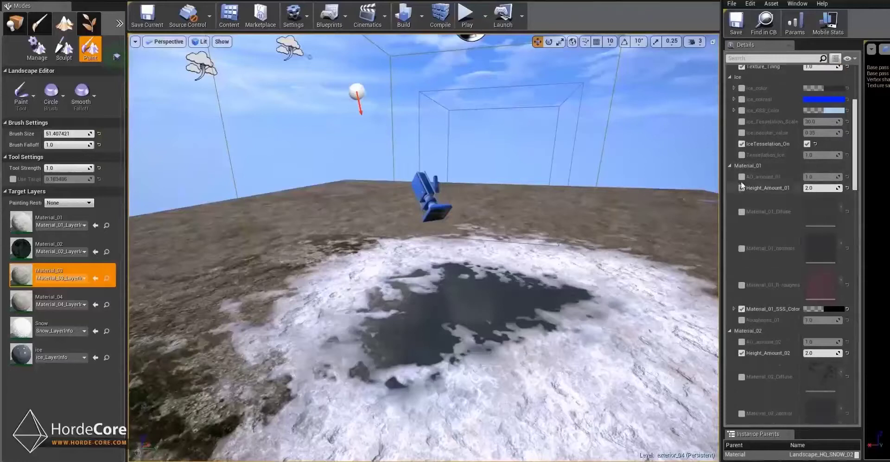
pyautogui.moveTo(722, 179); pyautogui.dragTo(670, 180)
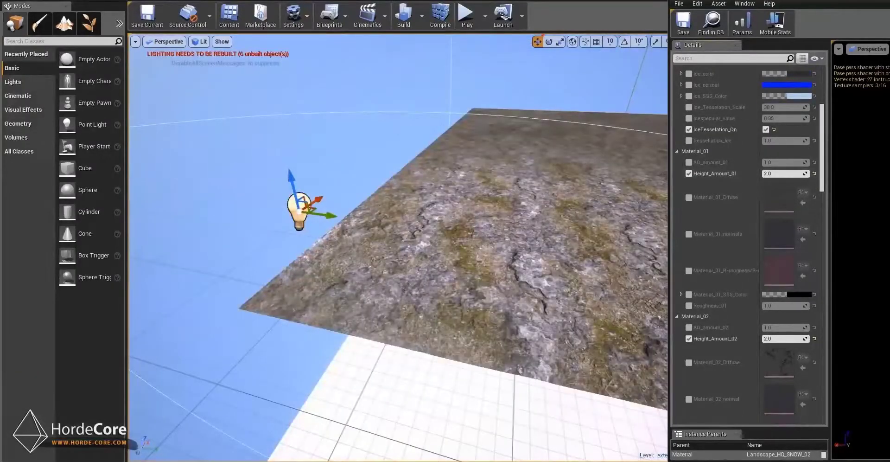
# Step: Enable the Material_01_SSS_Color override and switch to landscape painting to view the ground near the point light
pyautogui.click(689, 295)
pyautogui.moveTo(398, 246)
pyautogui.mouseDown(button='right')
pyautogui.moveTo(432, 255)
pyautogui.moveTo(400, 255)
pyautogui.mouseUp(button='right')
pyautogui.moveTo(592, 208); pyautogui.dragTo(598, 187, button='right')
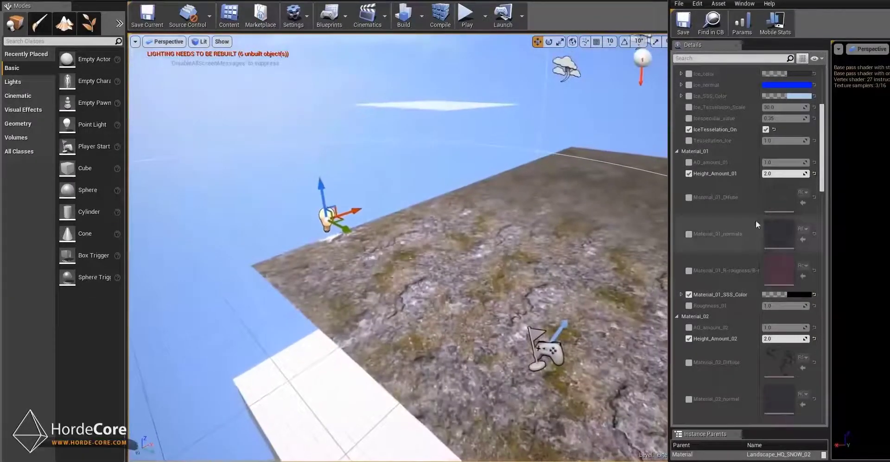
pyautogui.click(54, 26)
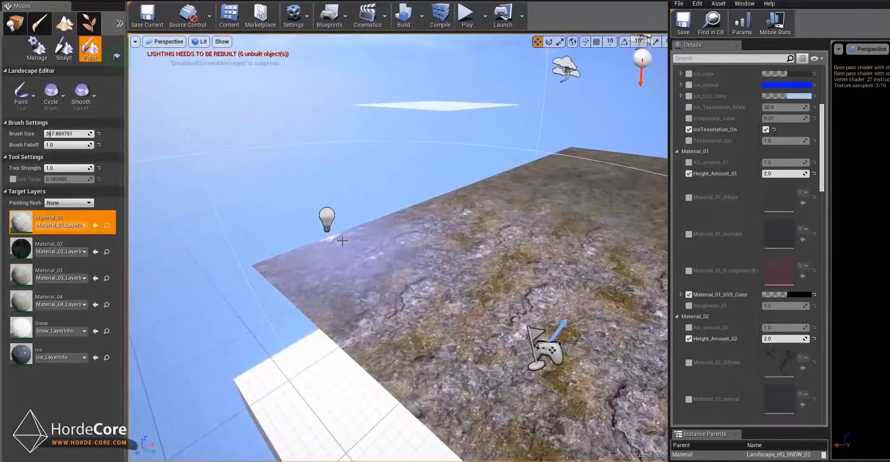
pyautogui.press('w')
pyautogui.moveTo(341, 241); pyautogui.dragTo(335, 242, button='right')
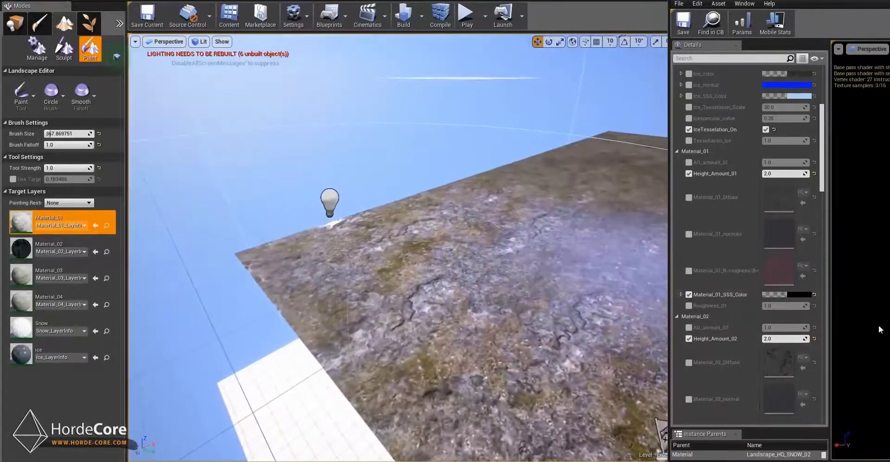
# Step: Open the Material_01_SSS_Color for editing, brighten it to preview the effect, and return its value to 0
pyautogui.click(802, 294)
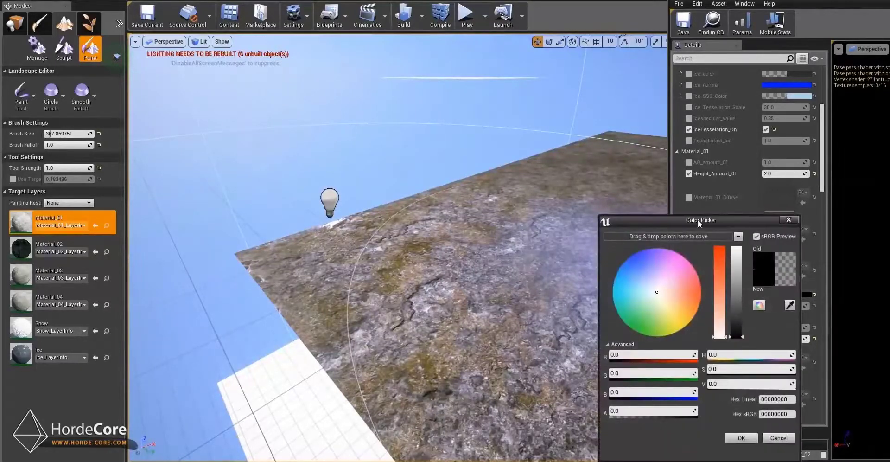
pyautogui.moveTo(697, 219); pyautogui.dragTo(778, 187)
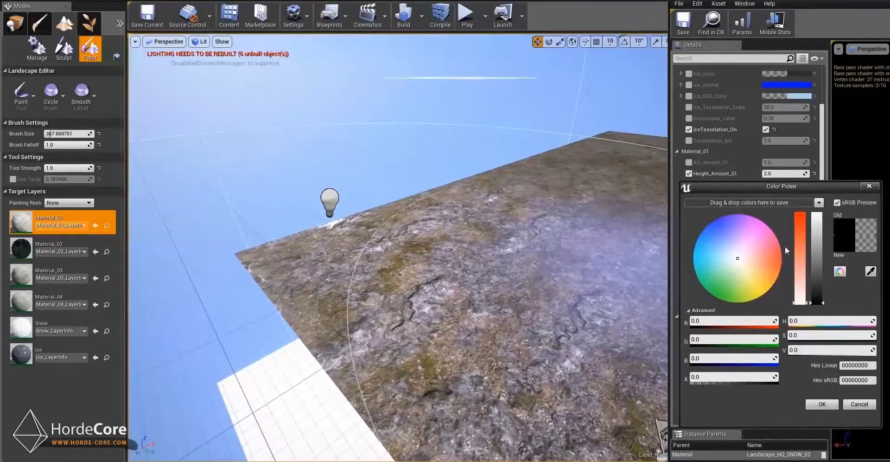
pyautogui.moveTo(820, 269); pyautogui.dragTo(817, 226)
pyautogui.moveTo(396, 211)
pyautogui.mouseDown(button='right')
pyautogui.moveTo(412, 196)
pyautogui.moveTo(395, 211)
pyautogui.mouseUp(button='right')
pyautogui.moveTo(815, 231); pyautogui.dragTo(817, 302)
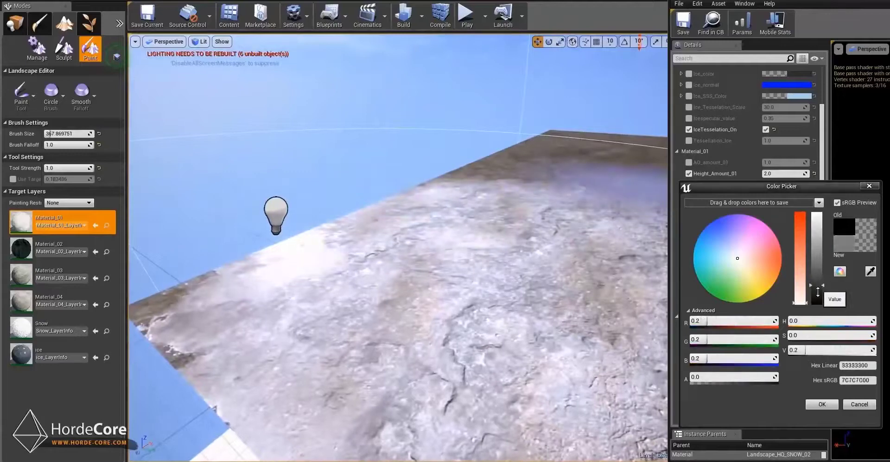
# Step: Switch to placement mode, select the point light at the landscape's edge and raise it higher above the ground
pyautogui.moveTo(252, 211)
pyautogui.mouseDown(button='right')
pyautogui.moveTo(283, 204)
pyautogui.moveTo(250, 217)
pyautogui.mouseUp(button='right')
pyautogui.click(15, 24)
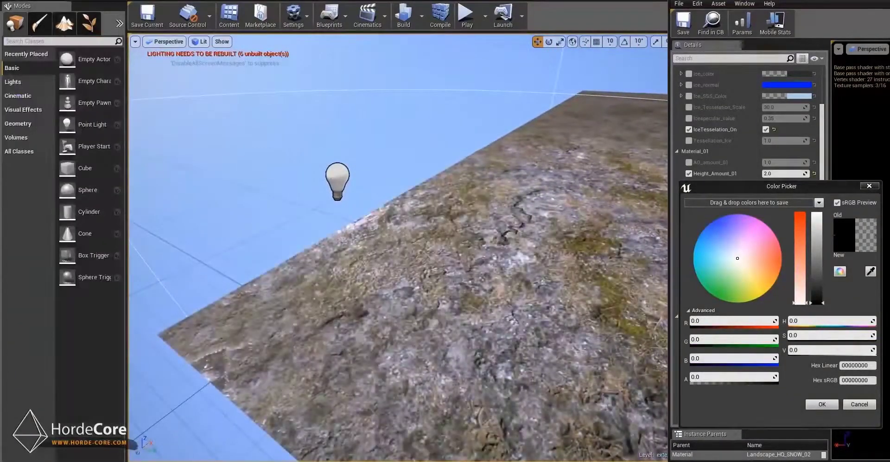
pyautogui.click(340, 172)
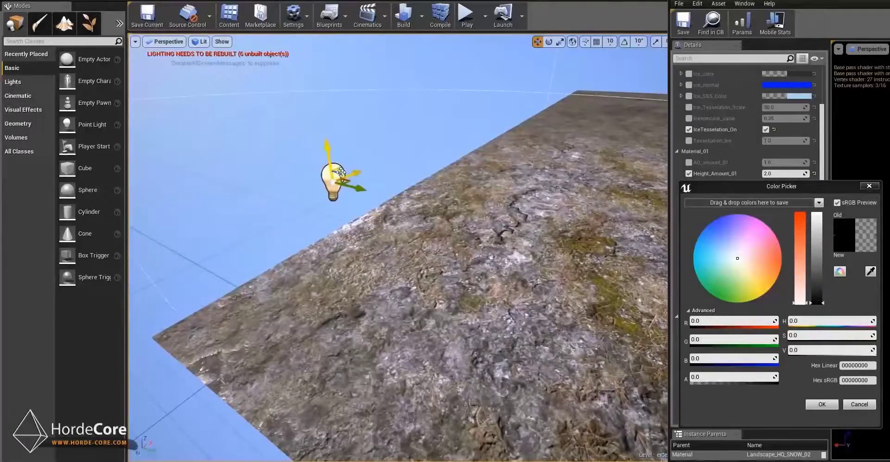
pyautogui.moveTo(327, 153); pyautogui.dragTo(322, 107)
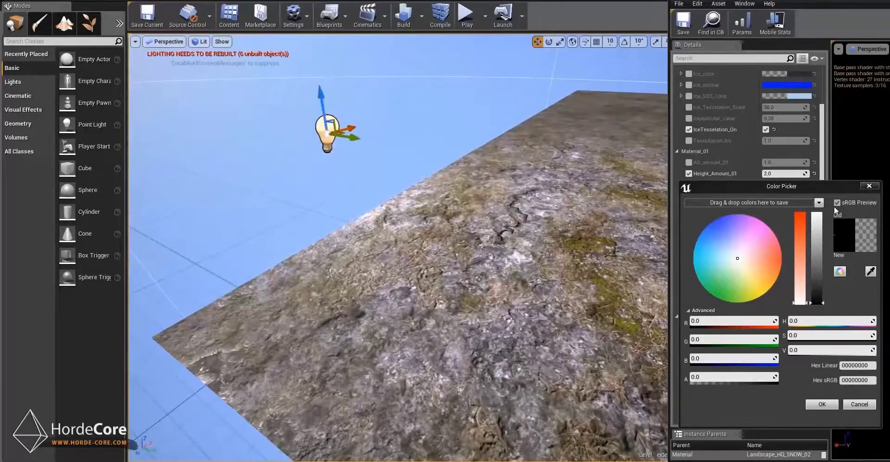
# Step: Brighten the Material_01_SSS_Color to a value of about 0.515 and move the point light across and above the landscape
pyautogui.moveTo(817, 278); pyautogui.dragTo(814, 257)
pyautogui.moveTo(504, 198); pyautogui.dragTo(503, 176, button='right')
pyautogui.moveTo(351, 163); pyautogui.dragTo(585, 228)
pyautogui.moveTo(585, 229); pyautogui.dragTo(557, 218, button='right')
pyautogui.moveTo(441, 215); pyautogui.dragTo(447, 115)
pyautogui.moveTo(447, 116); pyautogui.dragTo(469, 122, button='right')
pyautogui.press('w')
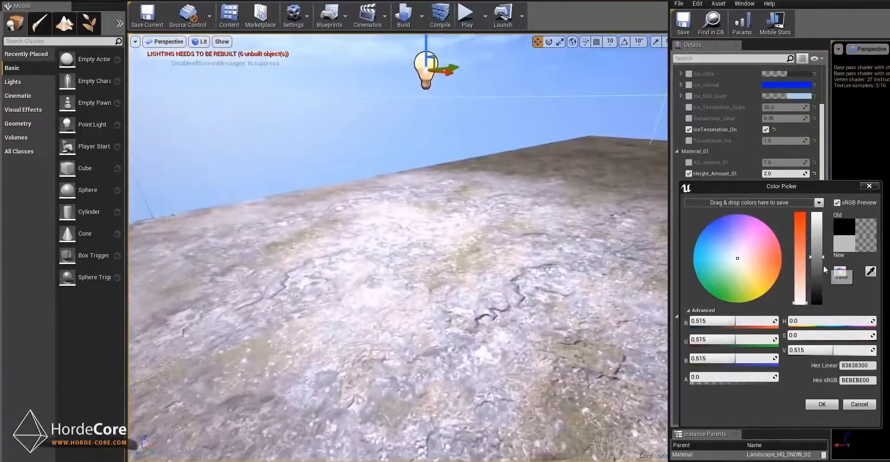
# Step: Compare the Material_01_SSS_Color at black and at full brightness, and shift the point light sideways along the landscape
pyautogui.moveTo(823, 254); pyautogui.dragTo(812, 305)
pyautogui.press('a')
pyautogui.moveTo(431, 212)
pyautogui.mouseDown(button='right')
pyautogui.moveTo(473, 202)
pyautogui.moveTo(449, 211)
pyautogui.moveTo(380, 181)
pyautogui.moveTo(398, 182)
pyautogui.moveTo(387, 196)
pyautogui.moveTo(433, 198)
pyautogui.mouseUp(button='right')
pyautogui.press('d')
pyautogui.moveTo(424, 227); pyautogui.dragTo(426, 209, button='right')
pyautogui.moveTo(816, 239); pyautogui.dragTo(817, 208)
pyautogui.moveTo(447, 155); pyautogui.dragTo(426, 145, button='right')
pyautogui.moveTo(383, 125); pyautogui.dragTo(304, 135)
# Step: Set the Material_01_SSS_Color back to black, accept it and disable its override
pyautogui.moveTo(816, 220); pyautogui.dragTo(817, 302)
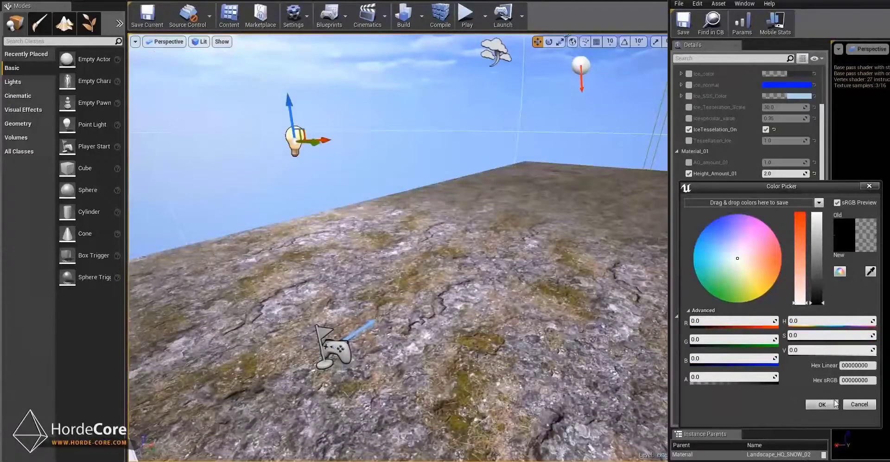
pyautogui.click(822, 404)
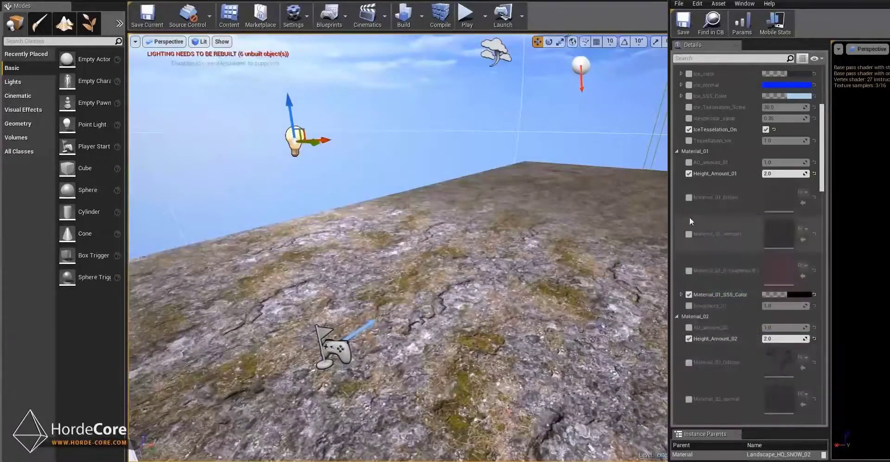
pyautogui.click(686, 297)
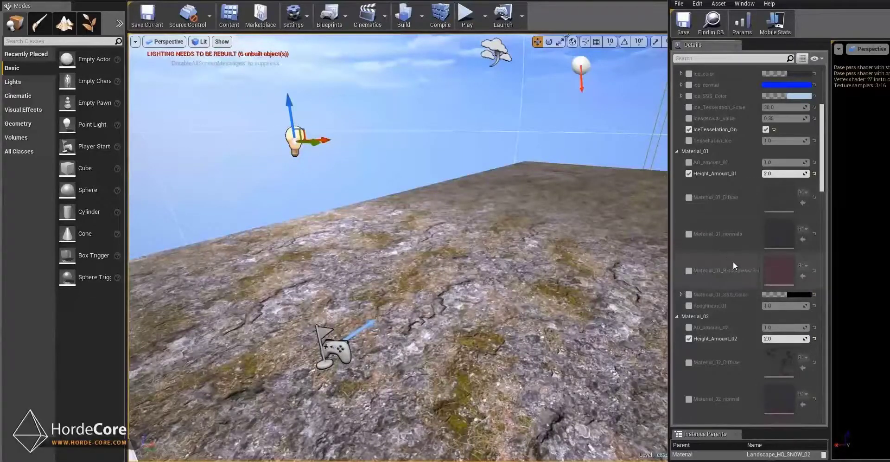
pyautogui.scroll(-2, 735, 265)
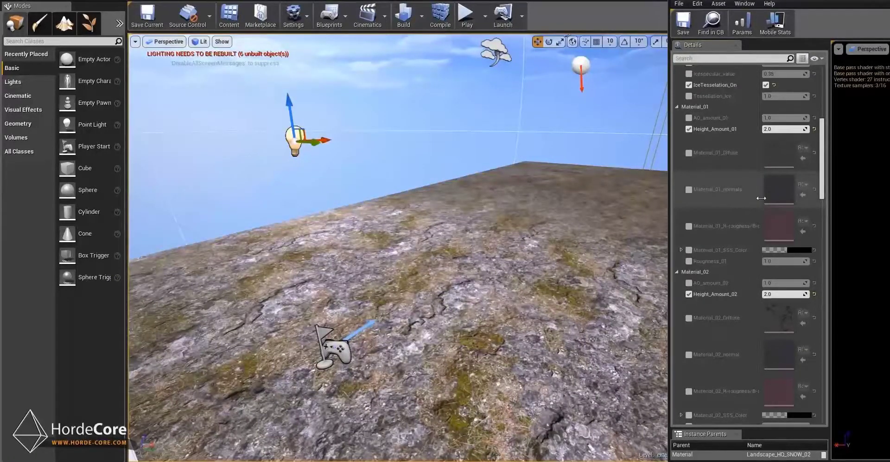
pyautogui.moveTo(760, 198); pyautogui.dragTo(760, 216)
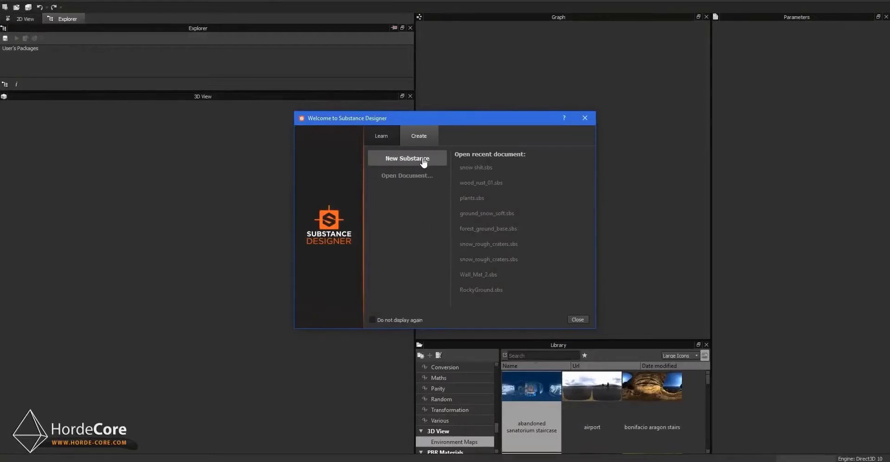
# Step: In Substance Designer, create a new substance graph from the Empty template with Relative To Parent sizing
pyautogui.click(407, 158)
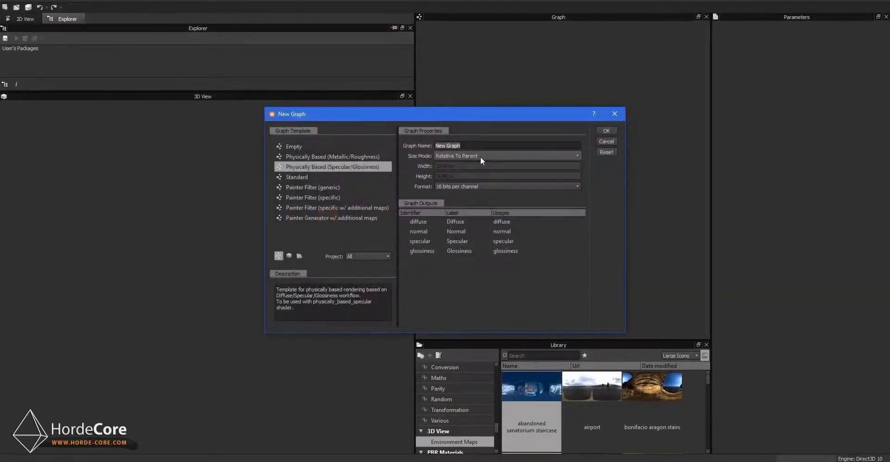
pyautogui.click(480, 157)
pyautogui.click(480, 156)
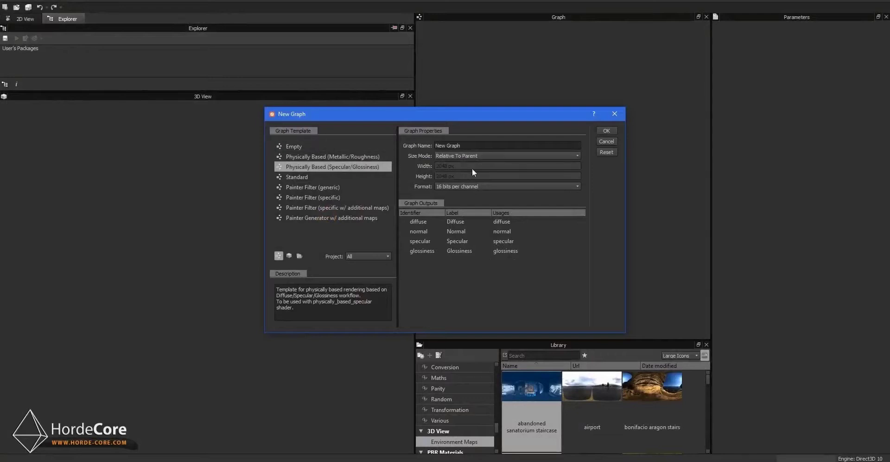
pyautogui.click(325, 156)
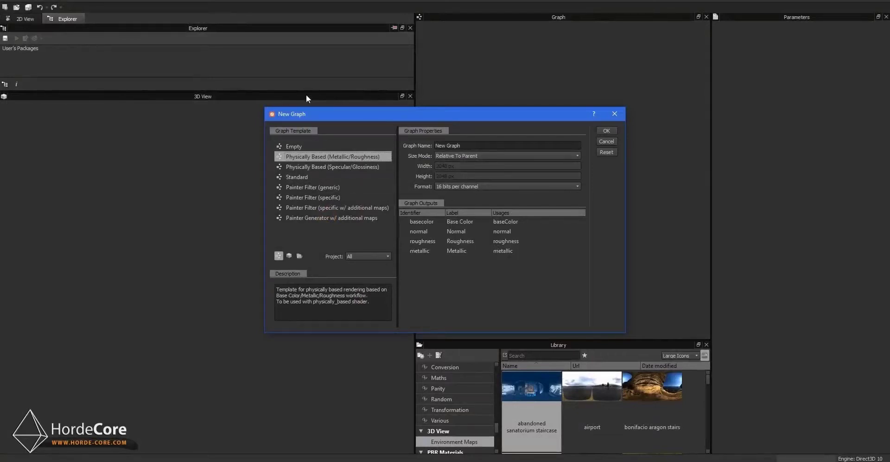
pyautogui.click(333, 147)
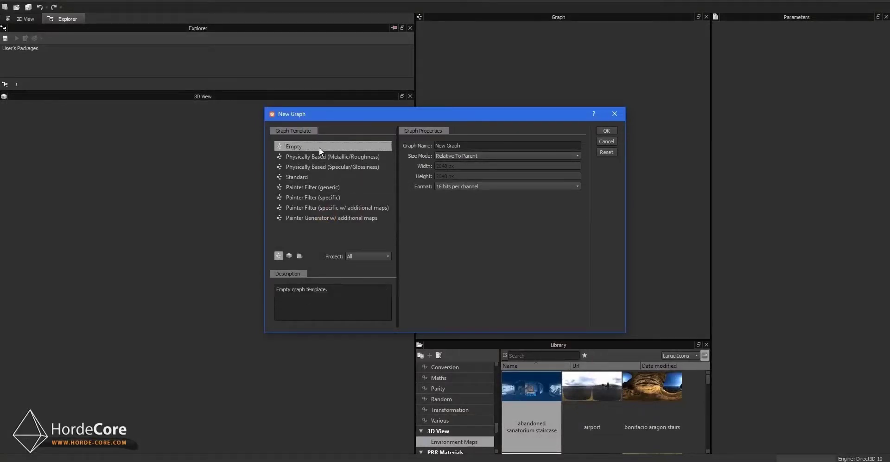
pyautogui.click(607, 131)
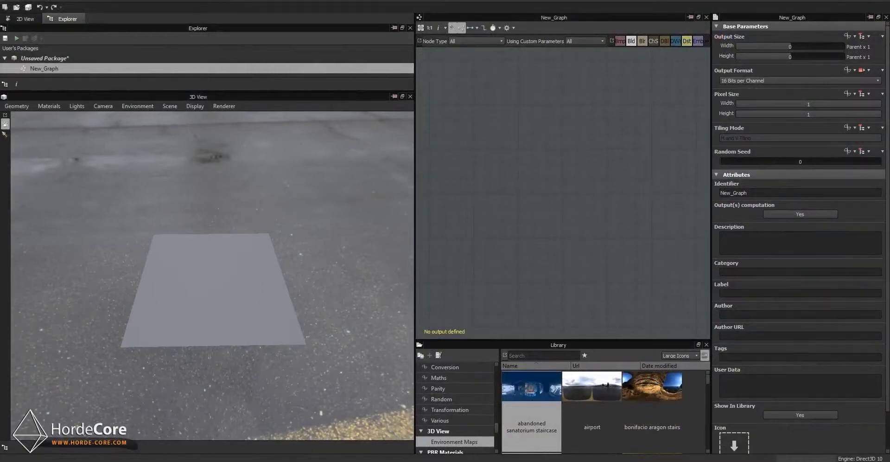
# Step: Bring the ao.jpg and depth.png images into the empty graph as linked resources
pyautogui.moveTo(542, 196); pyautogui.dragTo(543, 182)
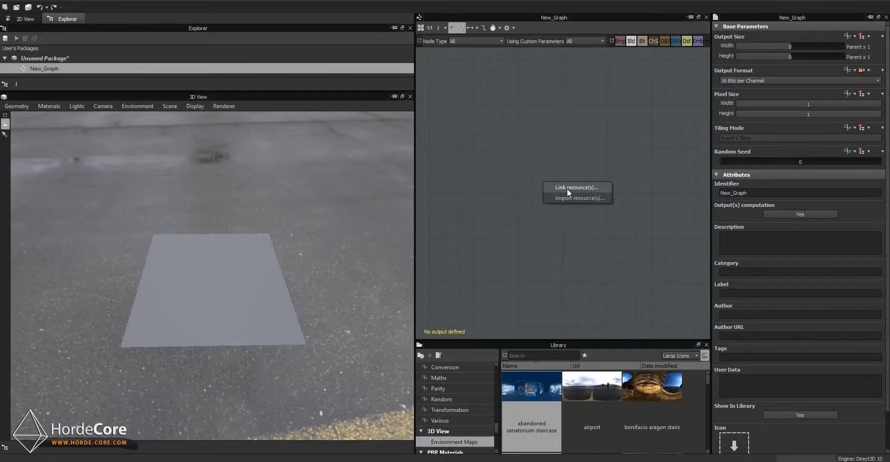
pyautogui.click(567, 188)
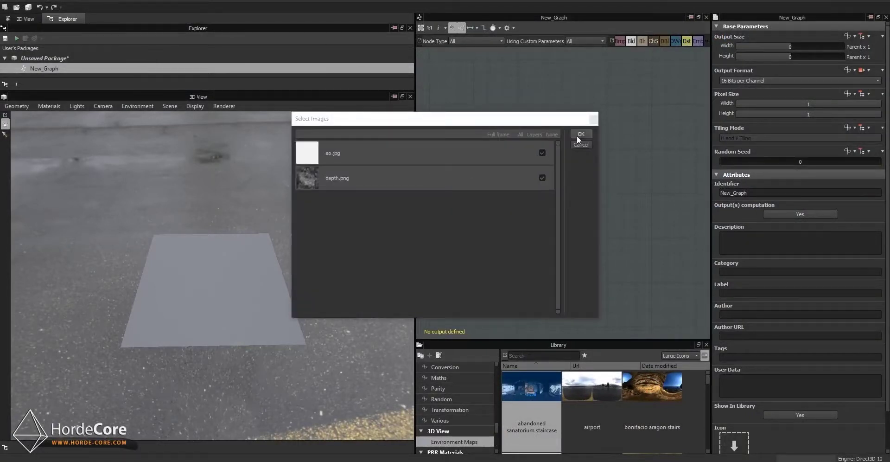
pyautogui.click(580, 134)
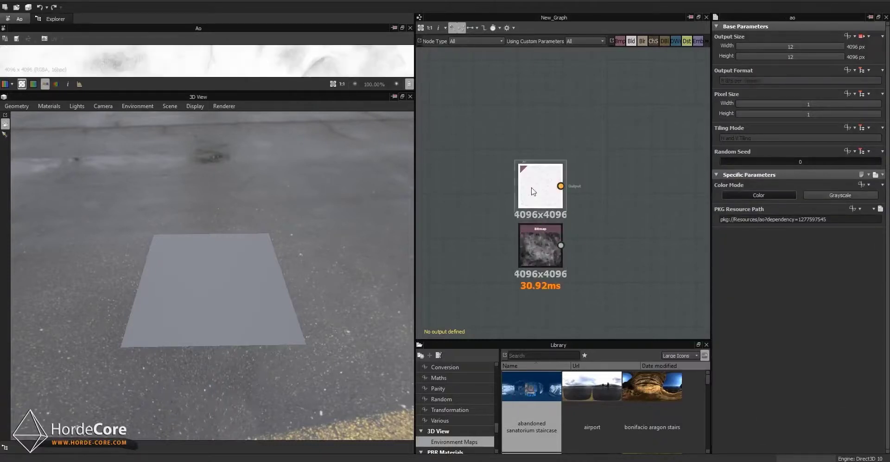
# Step: Check the ao and depth bitmaps and add the roughness bitmap above them in the graph
pyautogui.click(539, 188)
pyautogui.click(538, 245)
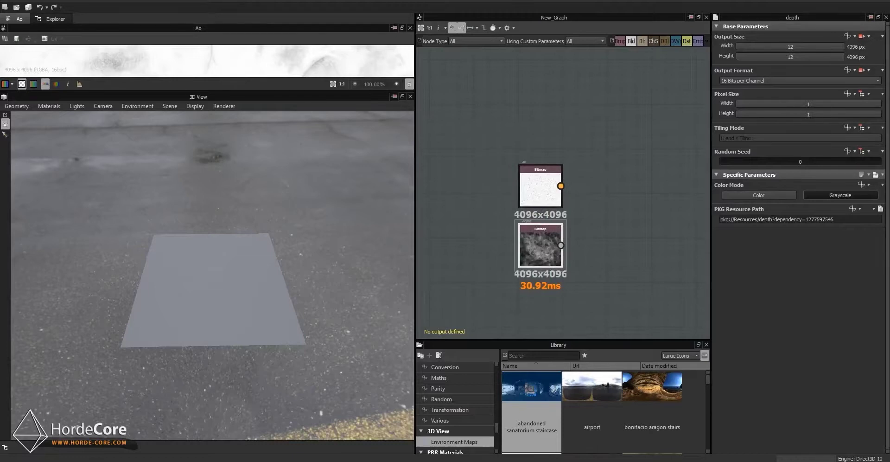
pyautogui.moveTo(537, 134)
pyautogui.mouseDown()
pyautogui.moveTo(573, 149)
pyautogui.moveTo(524, 117)
pyautogui.moveTo(539, 118)
pyautogui.mouseUp()
pyautogui.moveTo(537, 190); pyautogui.dragTo(536, 175)
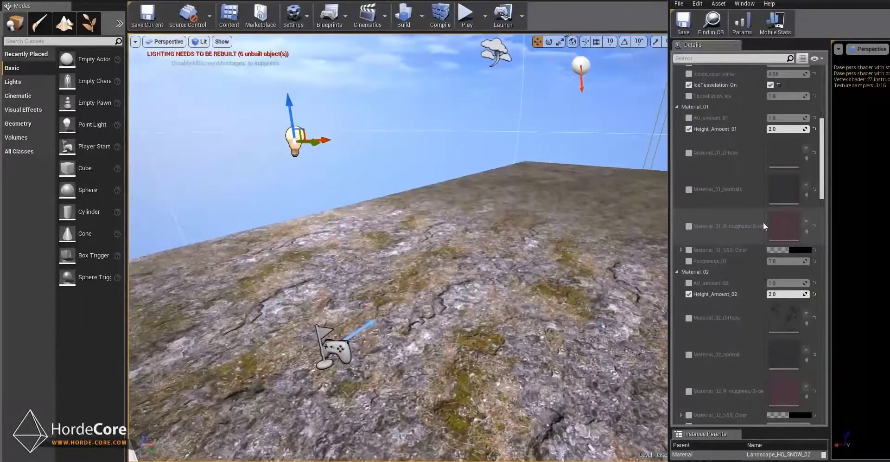
# Step: Widen the parameter names in Unreal Engine to read Material_01's packed map channels, and return to Substance Designer
pyautogui.moveTo(764, 226); pyautogui.dragTo(818, 230)
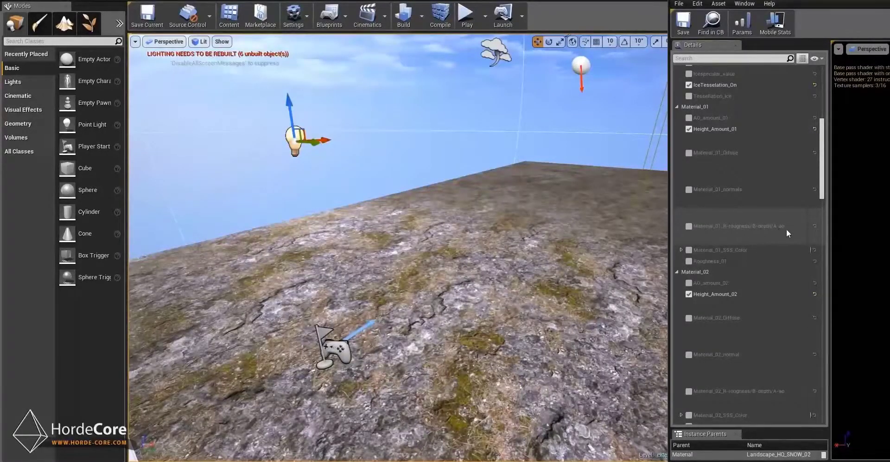
pyautogui.moveTo(511, 461)
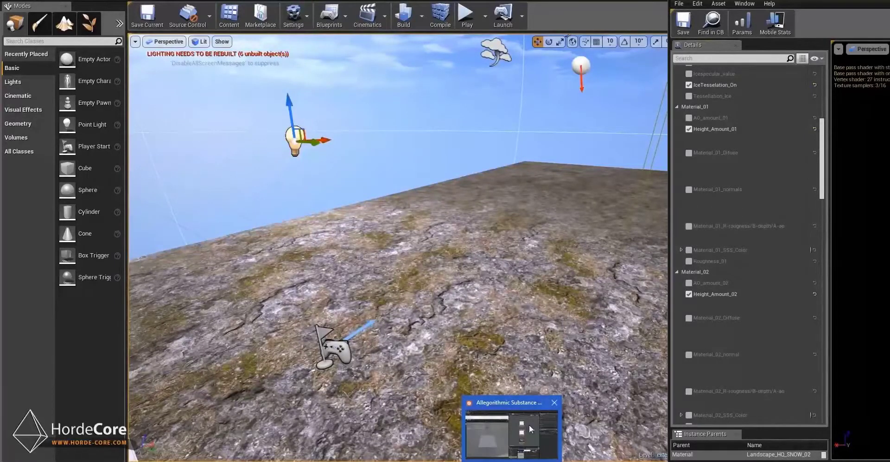
pyautogui.click(530, 425)
pyautogui.moveTo(623, 173); pyautogui.dragTo(559, 191, button='right')
pyautogui.click(595, 187)
pyautogui.write('merg')
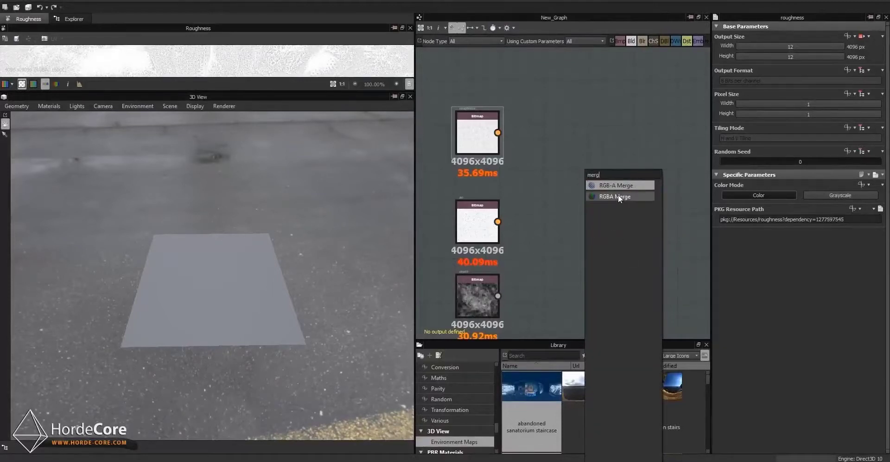
pyautogui.click(626, 185)
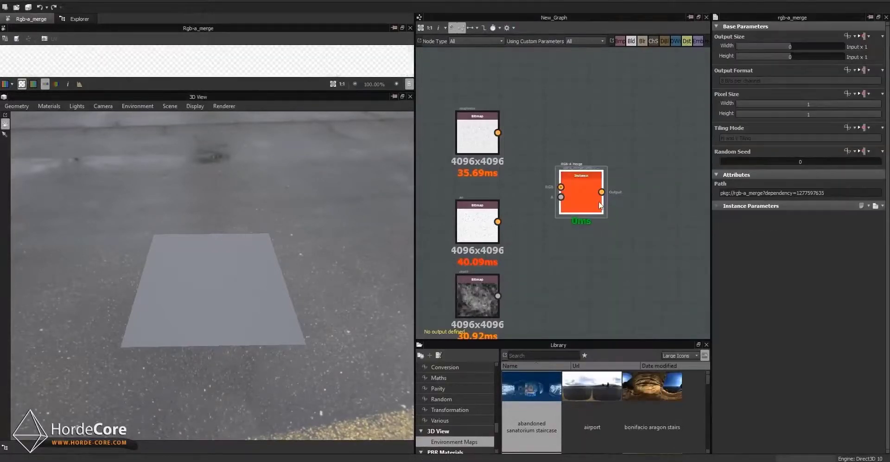
# Step: Add an RGBA Merge node to the graph beside the roughness, ao and depth bitmaps
pyautogui.press('space')
pyautogui.write('r')
pyautogui.press('BackSpace')
pyautogui.write('m,e')
pyautogui.press('BackSpace')
pyautogui.press('BackSpace')
pyautogui.write('erge')
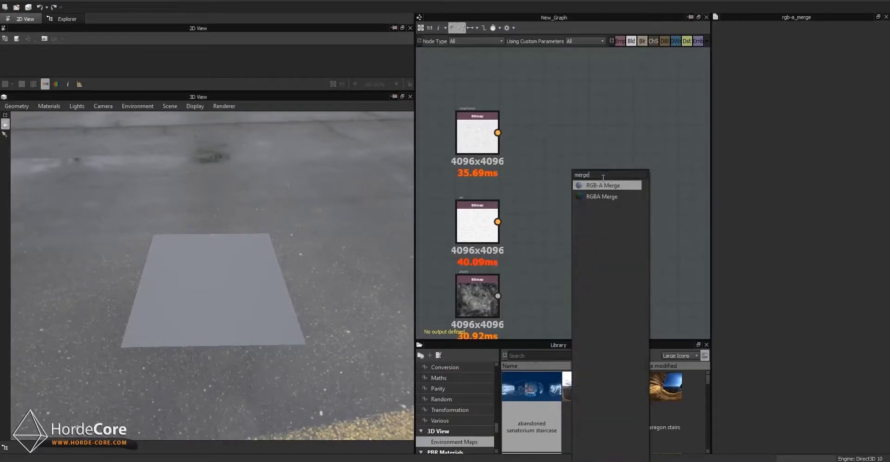
pyautogui.click(612, 194)
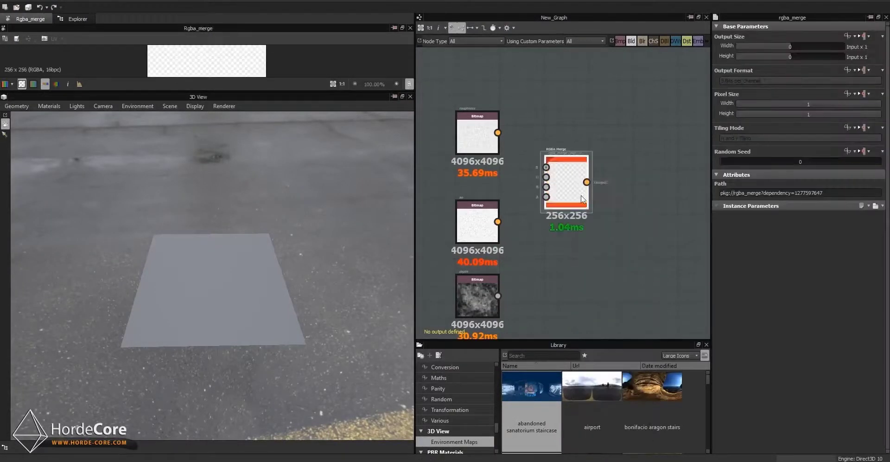
pyautogui.scroll(2, 483, 136)
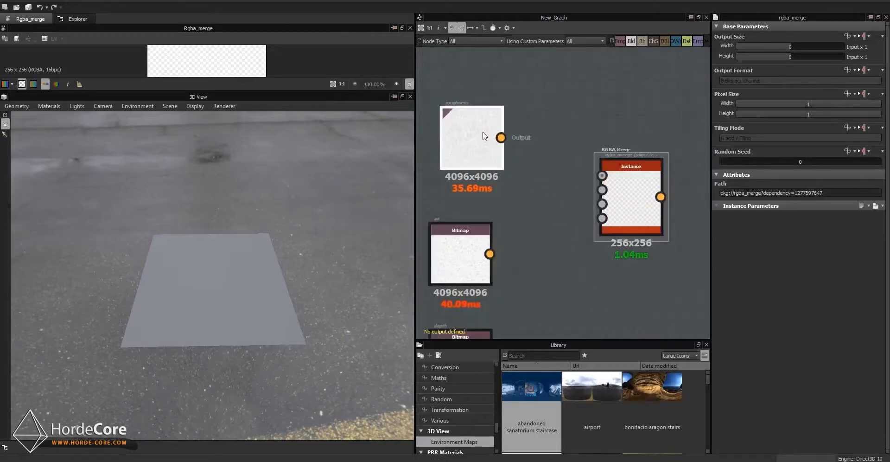
# Step: Connect the roughness, depth and ao bitmaps to the RGBA Merge node's first, third and fourth inputs respectively
pyautogui.moveTo(569, 159); pyautogui.dragTo(602, 175)
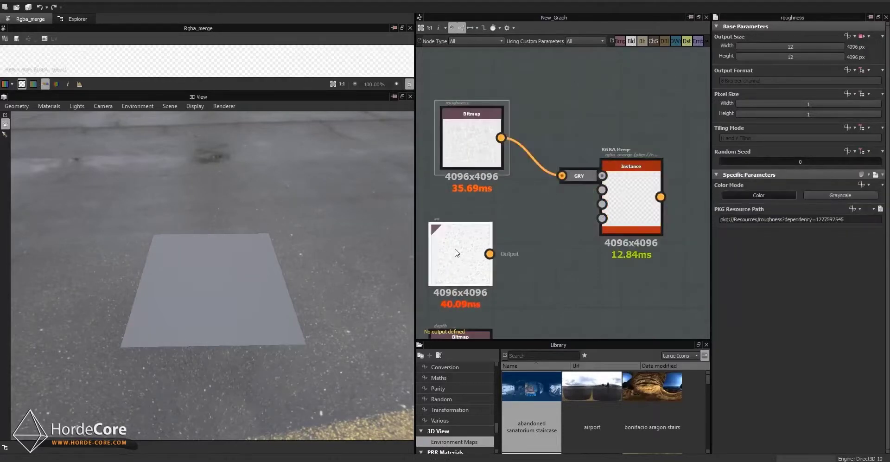
pyautogui.moveTo(603, 234); pyautogui.dragTo(602, 218)
pyautogui.moveTo(544, 266); pyautogui.dragTo(559, 211, button='middle')
pyautogui.click(508, 306)
pyautogui.moveTo(593, 166); pyautogui.dragTo(633, 147)
pyautogui.scroll(1, 602, 208)
pyautogui.moveTo(601, 208); pyautogui.dragTo(563, 264, button='middle')
pyautogui.scroll(-2, 563, 264)
pyautogui.moveTo(606, 214); pyautogui.dragTo(625, 226)
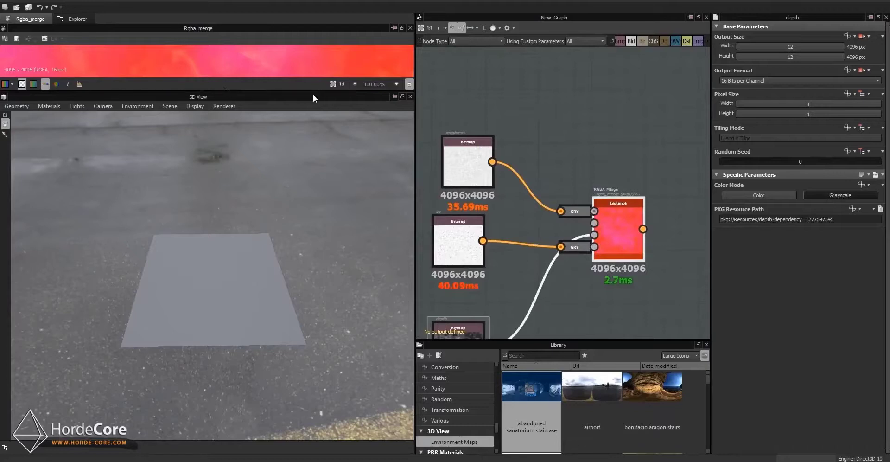
# Step: Enlarge the 2D view over the 3D view and fit the whole merged texture in it for inspection
pyautogui.moveTo(316, 91); pyautogui.dragTo(314, 349)
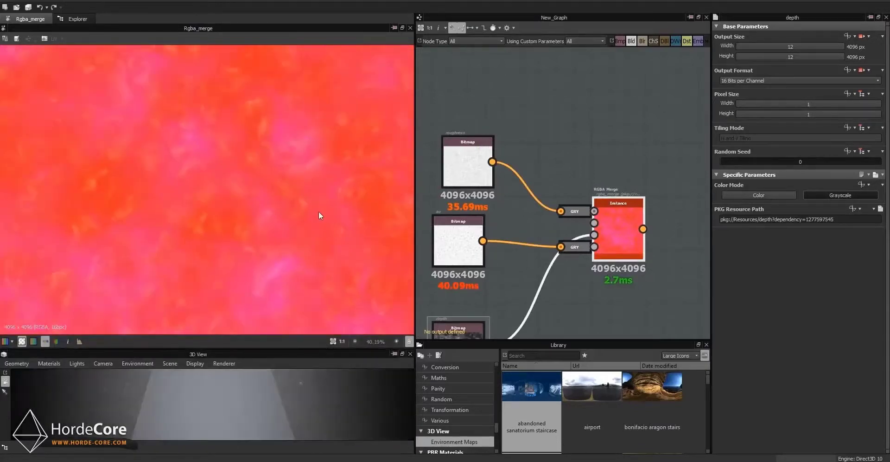
pyautogui.scroll(-3, 324, 214)
pyautogui.scroll(1, 248, 214)
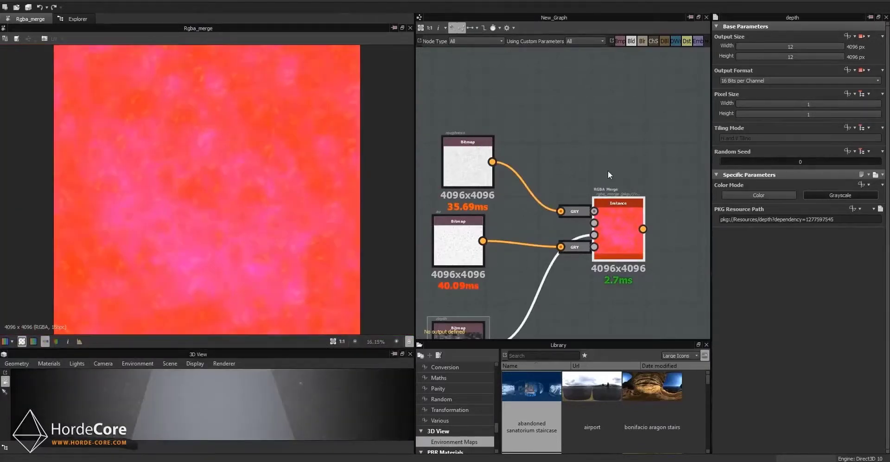
# Step: Add an Output node beside the RGBA Merge node and connect the merged result to it
pyautogui.moveTo(592, 172); pyautogui.dragTo(461, 146, button='middle')
pyautogui.click(549, 191)
pyautogui.scroll(-3, 631, 194)
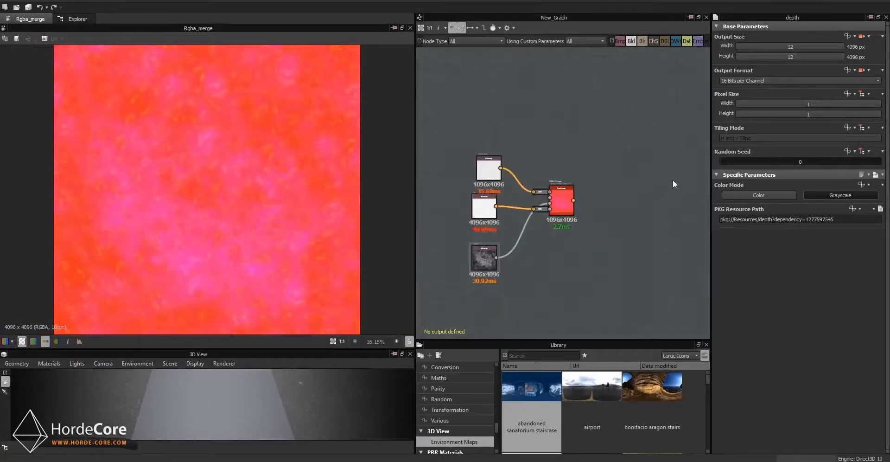
pyautogui.moveTo(663, 184); pyautogui.dragTo(417, 213, button='middle')
pyautogui.scroll(-7, 657, 197)
pyautogui.moveTo(638, 207); pyautogui.dragTo(678, 193, button='middle')
pyautogui.moveTo(482, 184); pyautogui.dragTo(616, 200, button='middle')
pyautogui.rightClick(585, 171)
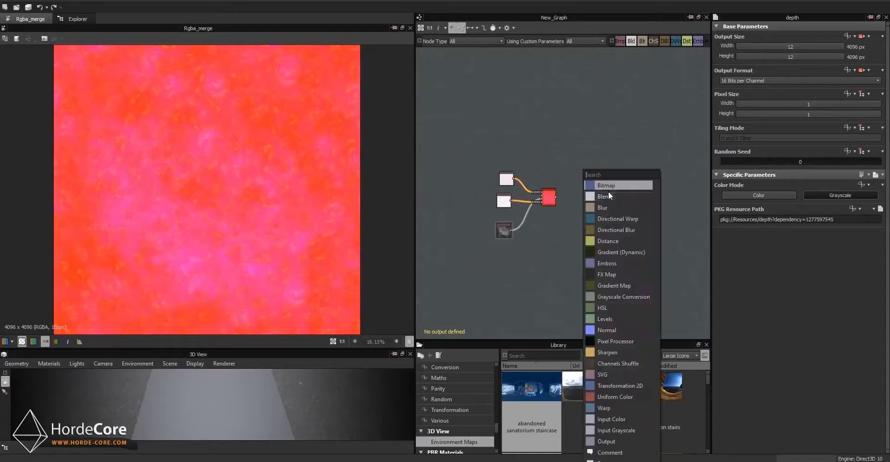
pyautogui.write('output')
pyautogui.press('Return')
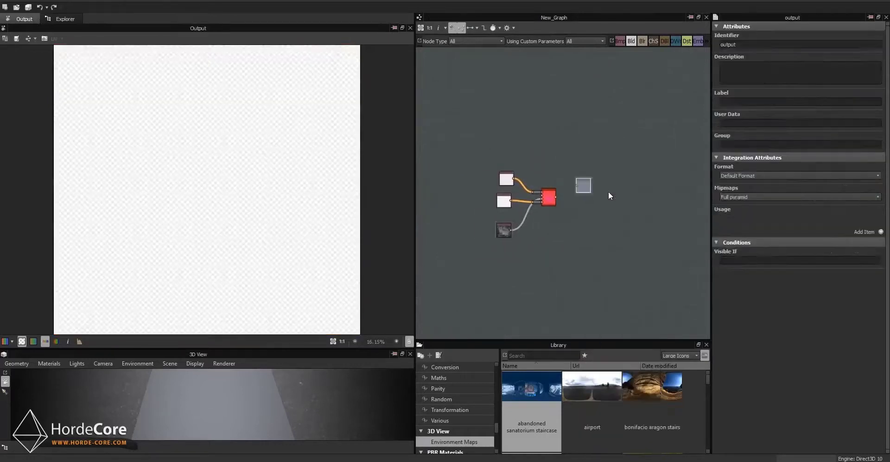
pyautogui.scroll(3, 592, 192)
pyautogui.moveTo(592, 192); pyautogui.dragTo(588, 204)
pyautogui.moveTo(517, 201); pyautogui.dragTo(561, 193)
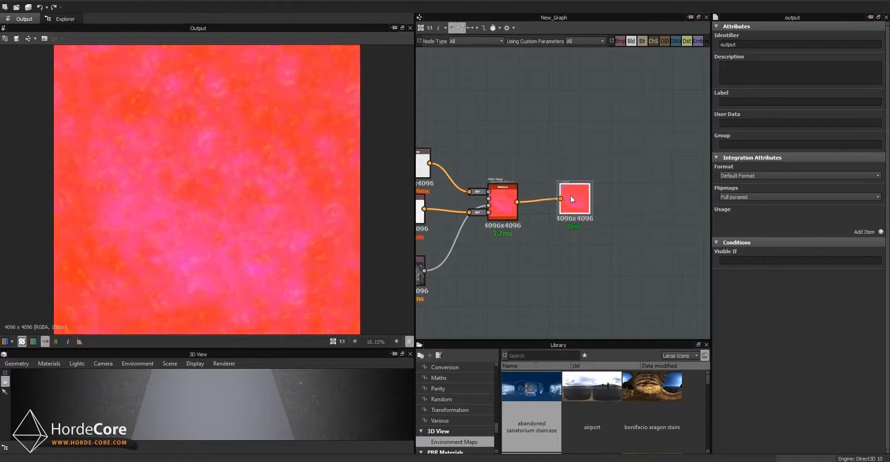
# Step: Export the graph's output as a PNG image to the blending tutorial folder on the desktop
pyautogui.rightClick(575, 132)
pyautogui.moveTo(582, 125); pyautogui.dragTo(519, 132, button='middle')
pyautogui.click(538, 134)
pyautogui.click(510, 28)
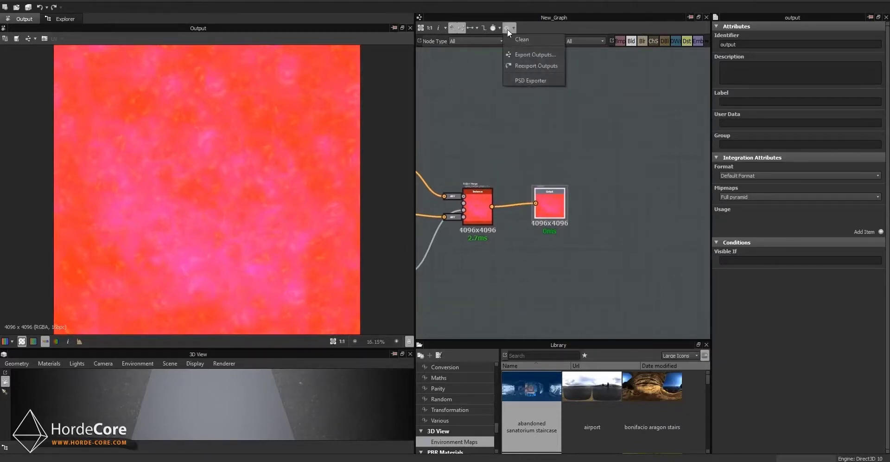
pyautogui.click(533, 54)
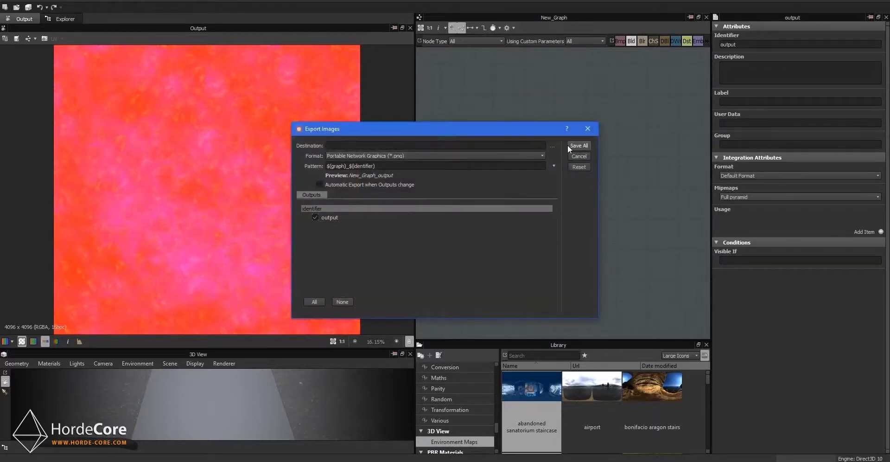
pyautogui.press('Escape')
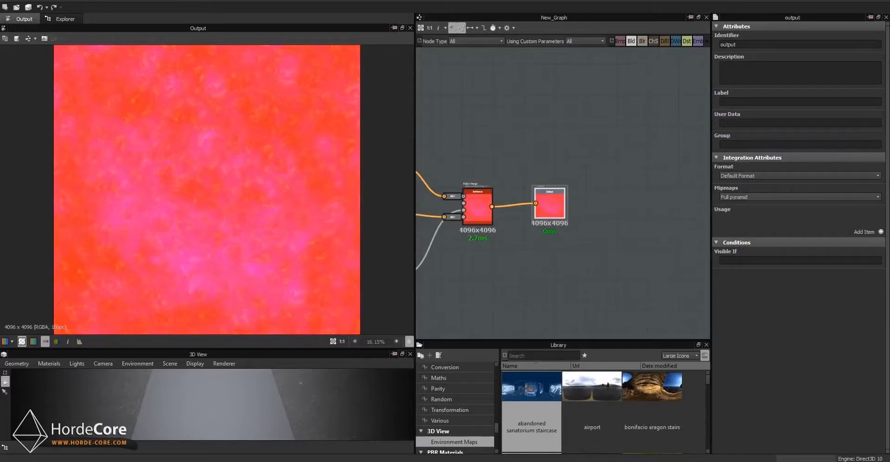
pyautogui.moveTo(705, 90); pyautogui.dragTo(671, 103)
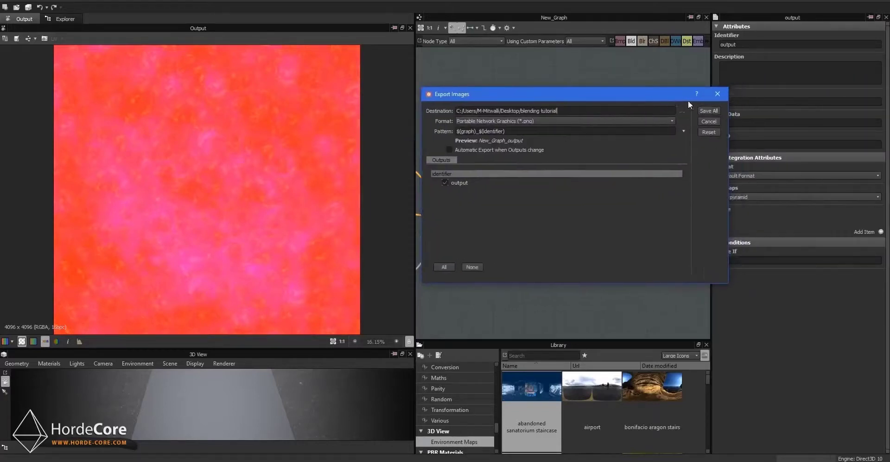
pyautogui.click(709, 111)
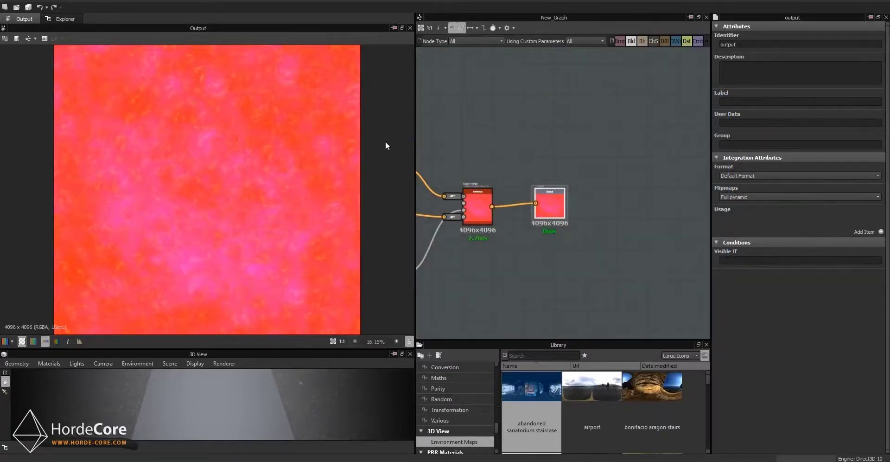
pyautogui.moveTo(503, 134); pyautogui.dragTo(578, 123, button='middle')
pyautogui.scroll(-2, 577, 130)
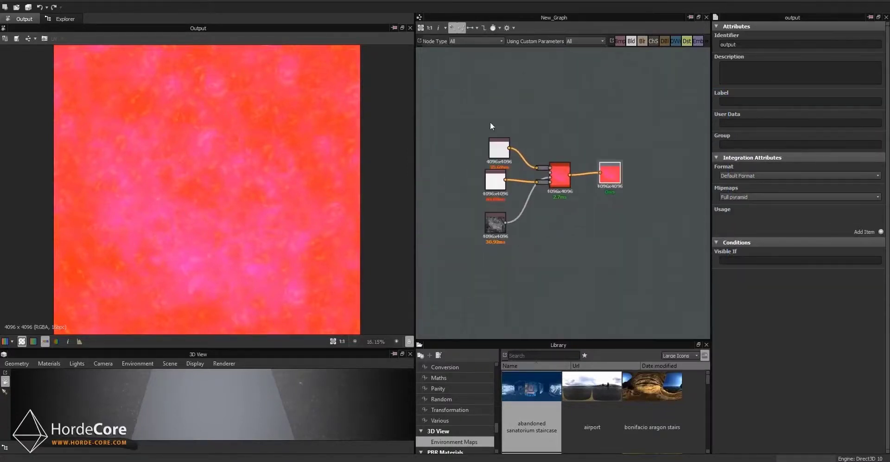
pyautogui.moveTo(645, 119); pyautogui.dragTo(635, 123, button='middle')
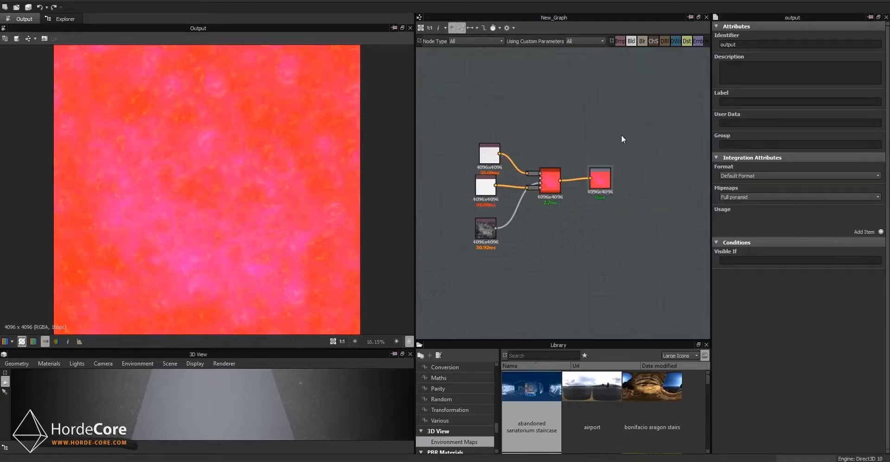
pyautogui.scroll(2, 619, 139)
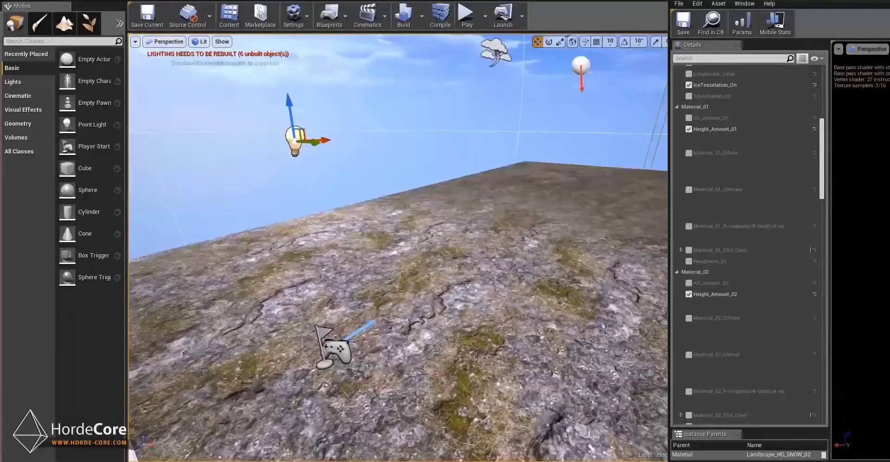
# Step: In Unreal Engine, open the merged texture from the Horde_core folder in a maximized texture editor and disable its sRGB option
pyautogui.hotkey('ctrl', 'shift', 'f')
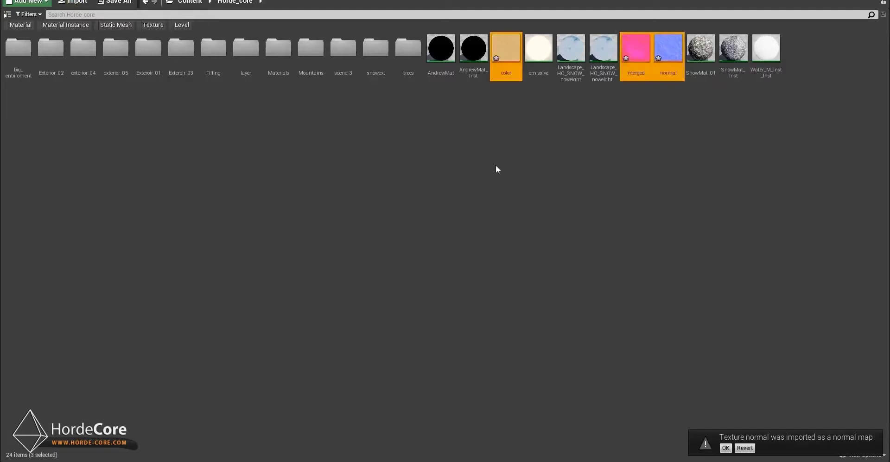
pyautogui.click(506, 48)
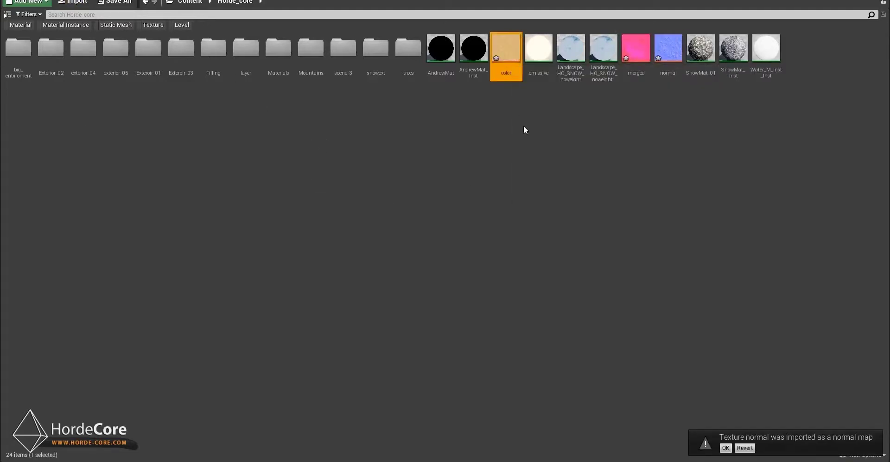
pyautogui.click(643, 53)
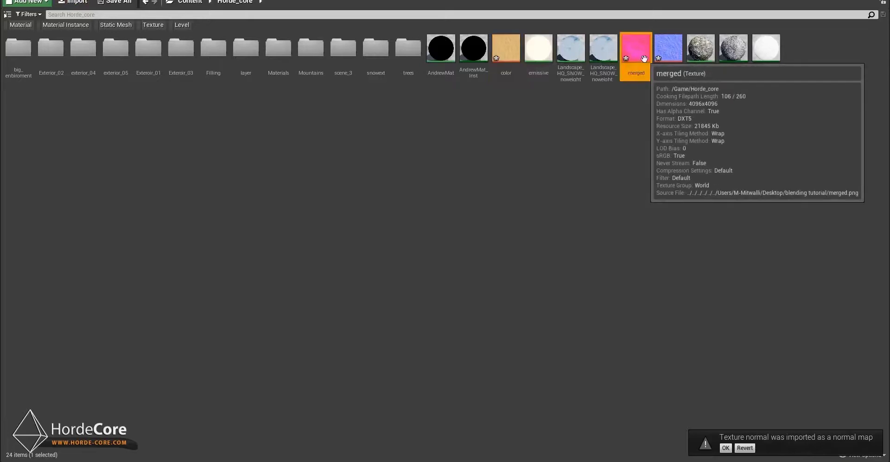
pyautogui.doubleClick(635, 69)
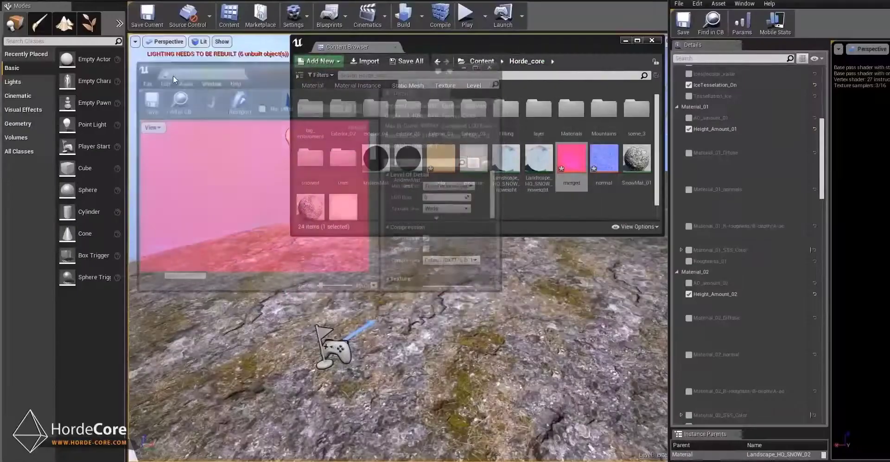
pyautogui.doubleClick(268, 67)
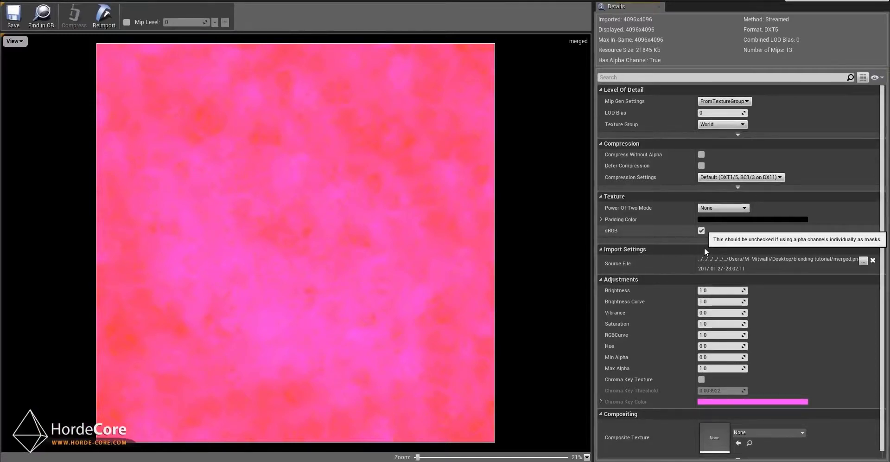
pyautogui.click(702, 231)
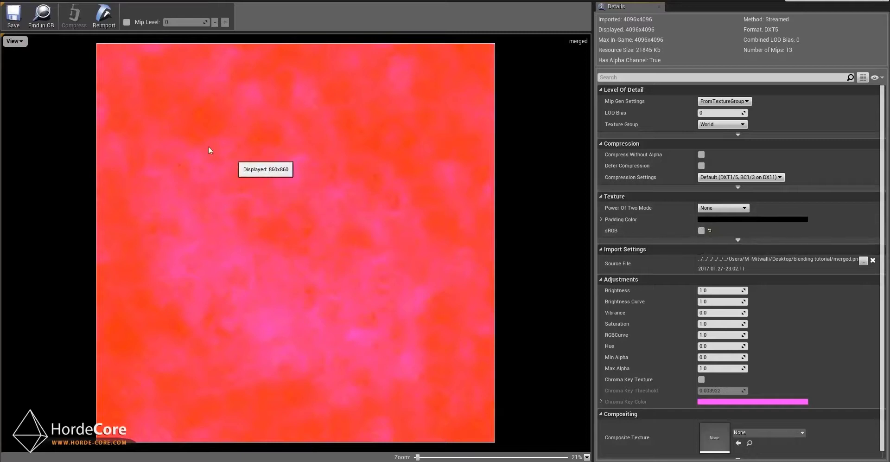
# Step: Examine the merged texture's red, blue and alpha channels one at a time to check the packed maps
pyautogui.scroll(2, 263, 155)
pyautogui.scroll(-4, 262, 157)
pyautogui.scroll(4, 262, 157)
pyautogui.click(14, 41)
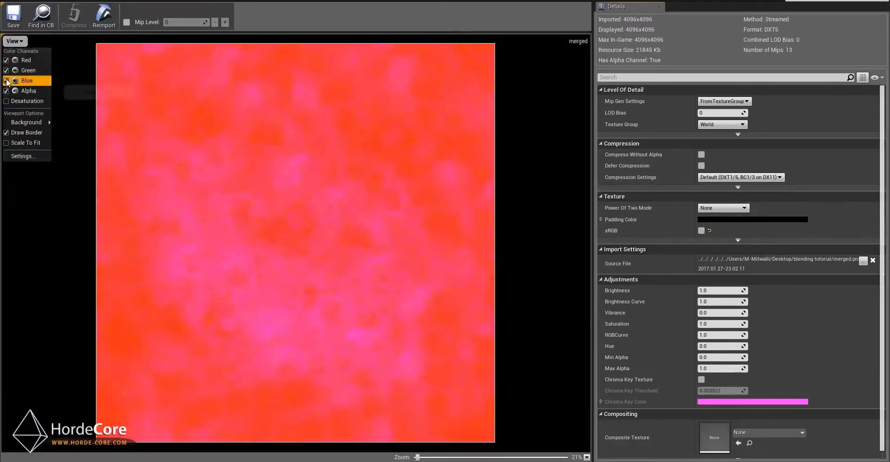
pyautogui.click(6, 70)
pyautogui.click(6, 90)
pyautogui.click(6, 80)
pyautogui.click(6, 60)
pyautogui.click(6, 60)
pyautogui.click(6, 61)
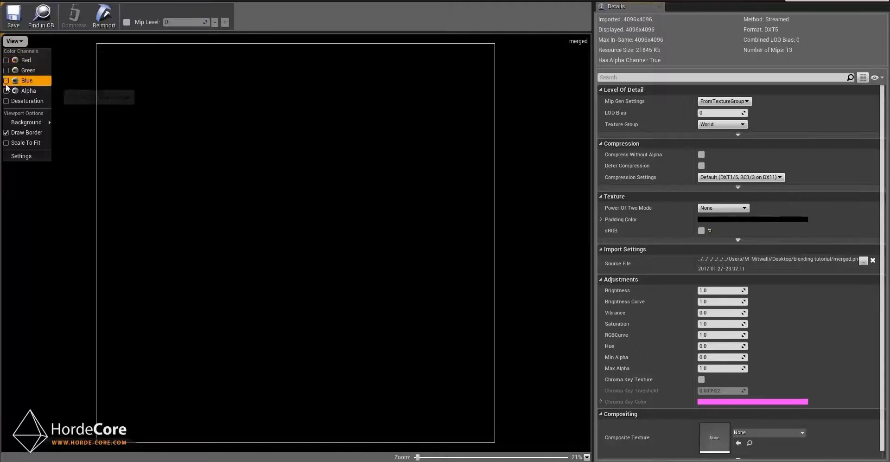
pyautogui.click(6, 80)
pyautogui.click(6, 80)
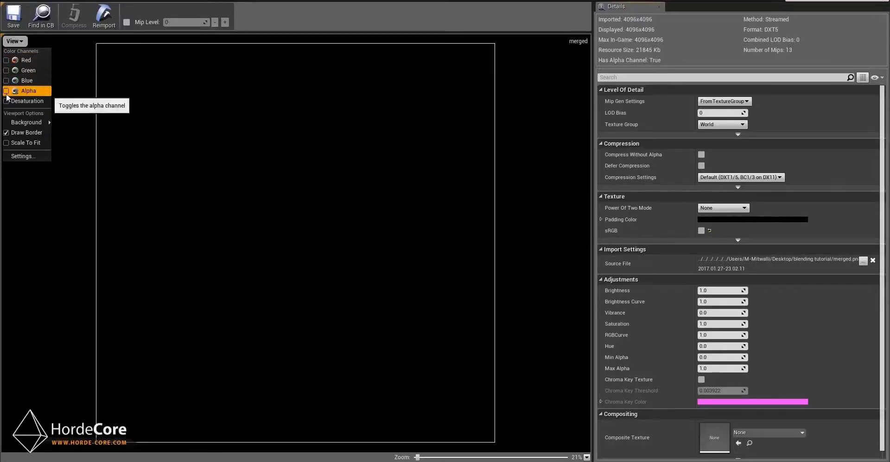
pyautogui.click(6, 90)
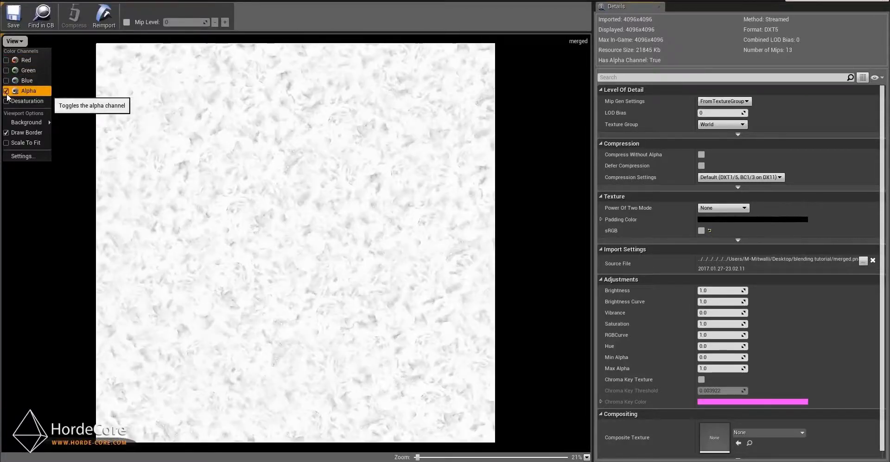
pyautogui.click(6, 91)
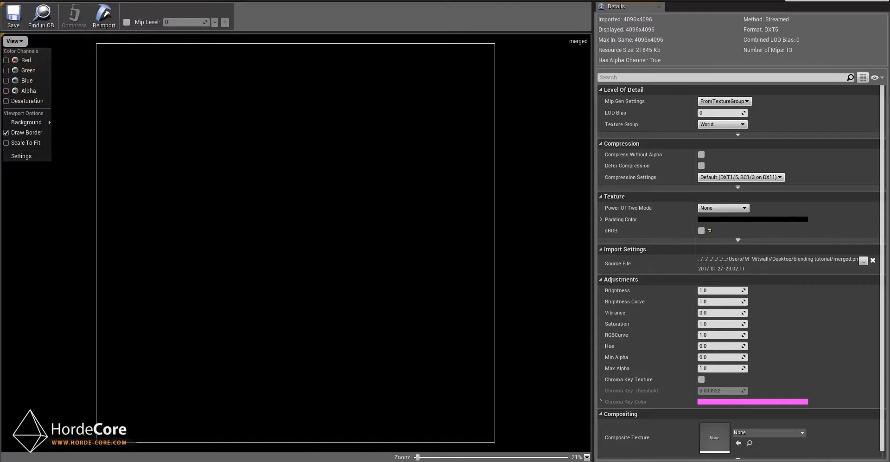
# Step: Save the merged texture, then arrange the Content Browser over the viewport and widen the value column of the material instance's parameters
pyautogui.click(13, 16)
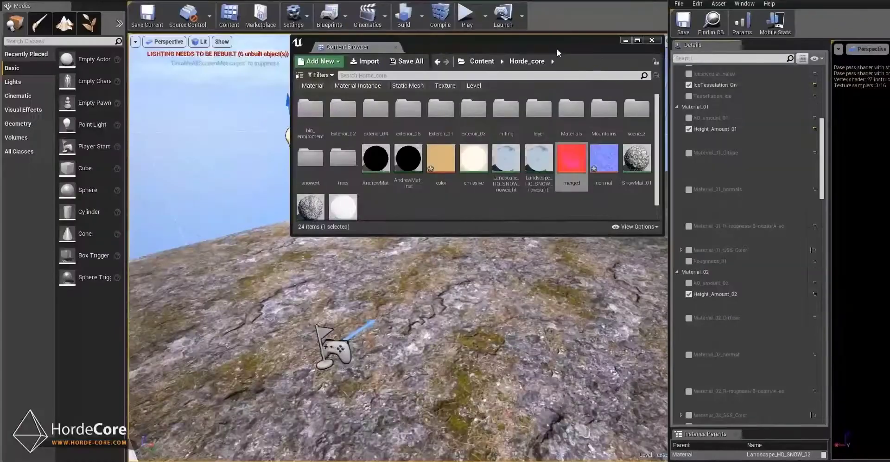
pyautogui.moveTo(539, 44); pyautogui.dragTo(413, 116)
pyautogui.scroll(4, 752, 146)
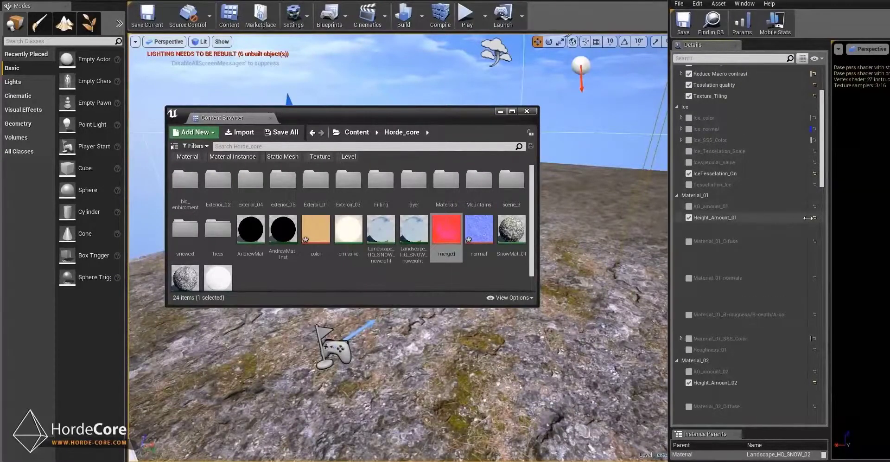
pyautogui.moveTo(808, 217); pyautogui.dragTo(732, 229)
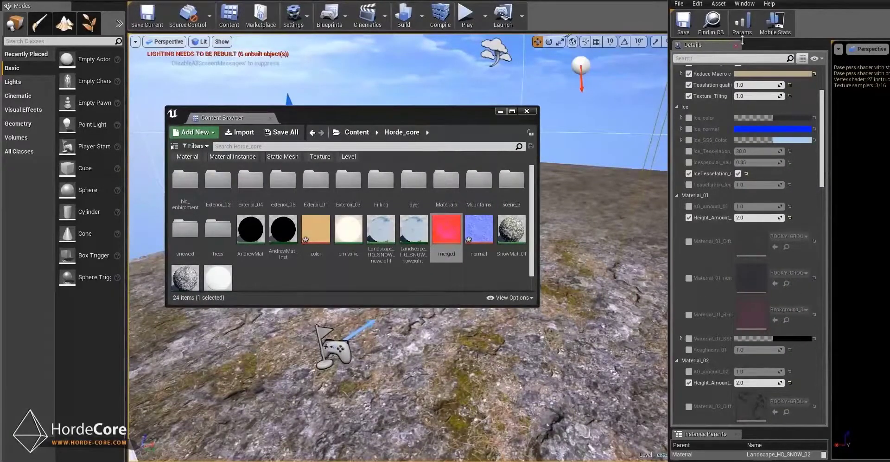
pyautogui.moveTo(383, 116); pyautogui.dragTo(371, 110)
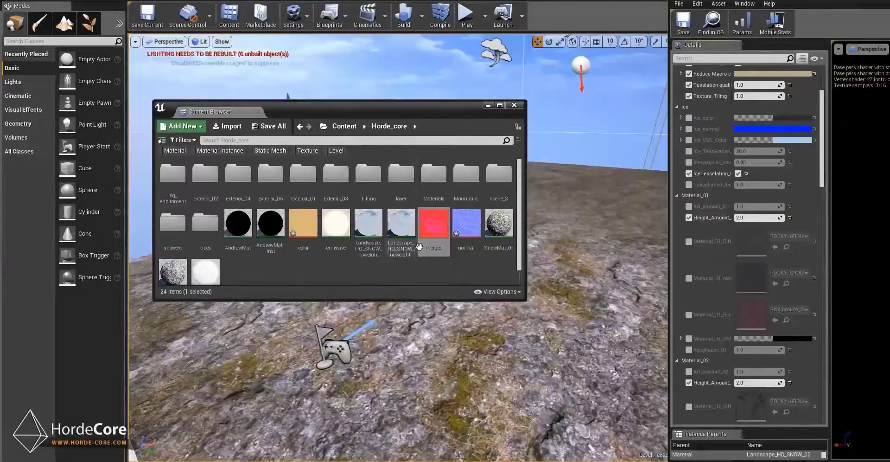
# Step: Enable the overrides for Material_01's diffuse, normal and packed roughness/depth/AO texture parameters
pyautogui.click(688, 314)
pyautogui.click(688, 278)
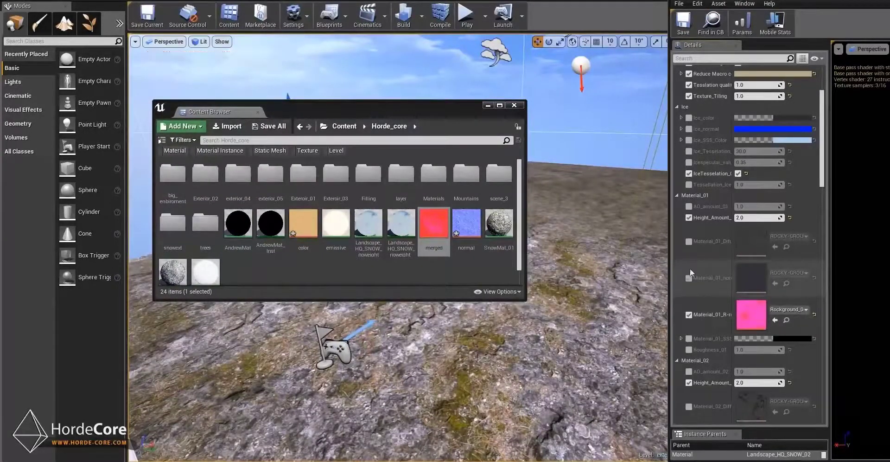
pyautogui.click(689, 241)
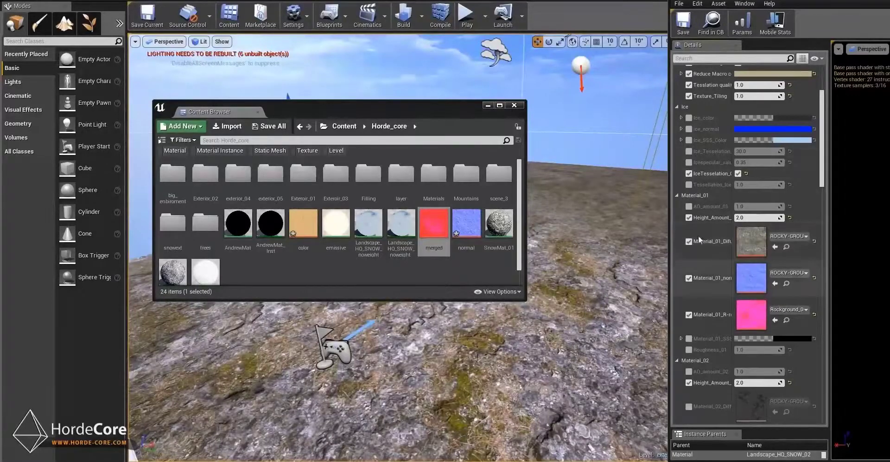
# Step: Switch to landscape painting, assign the color, normal and merged textures to Material_01's diffuse, normal and packed parameters, and move the Content Browser aside
pyautogui.click(65, 22)
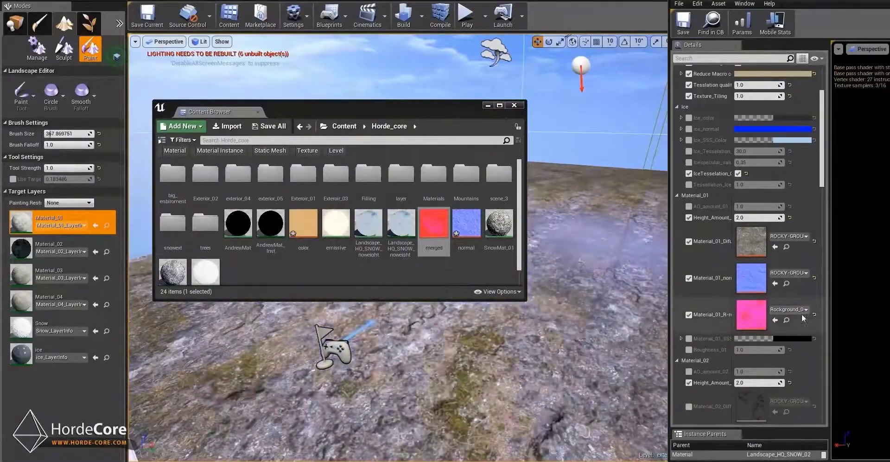
pyautogui.moveTo(434, 225); pyautogui.dragTo(755, 320)
pyautogui.moveTo(466, 225); pyautogui.dragTo(751, 278)
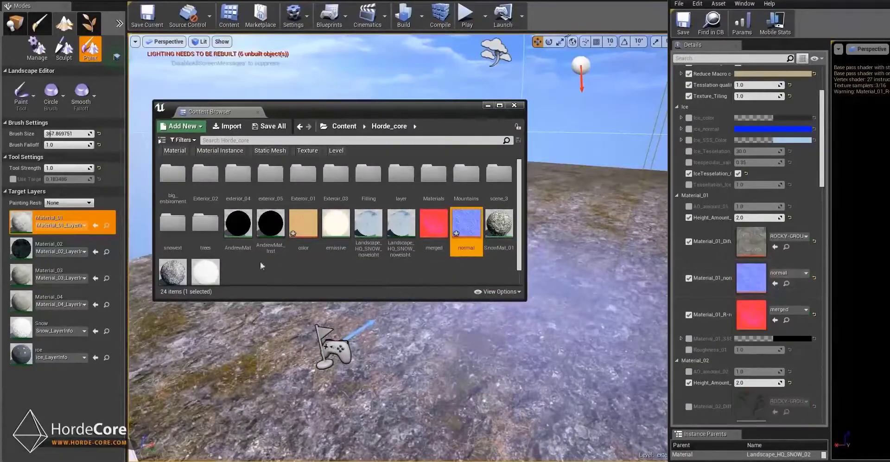
pyautogui.scroll(-1, 278, 255)
pyautogui.moveTo(301, 214); pyautogui.dragTo(737, 231)
pyautogui.moveTo(417, 106); pyautogui.dragTo(889, 183)
# Step: Try stronger height amounts for Material_01 on the sandy terrain and settle on about 19.78
pyautogui.moveTo(537, 249); pyautogui.dragTo(642, 276, button='right')
pyautogui.moveTo(486, 429); pyautogui.dragTo(487, 429, button='right')
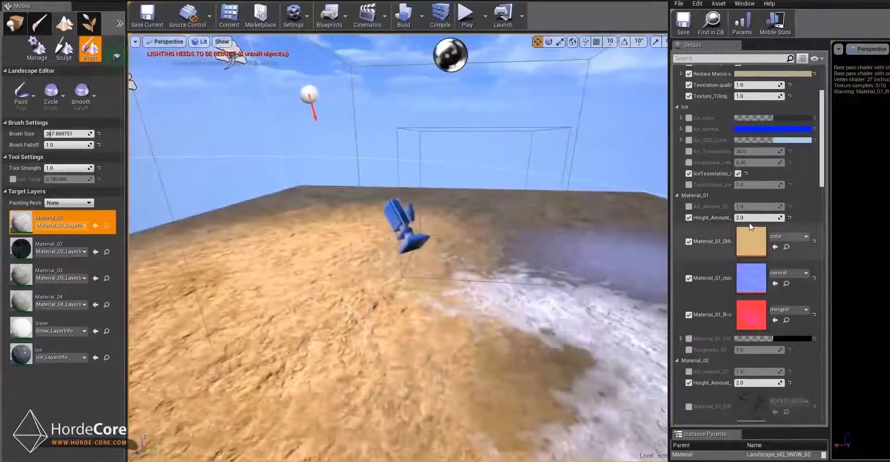
pyautogui.moveTo(756, 218); pyautogui.dragTo(770, 218)
pyautogui.moveTo(425, 201); pyautogui.dragTo(387, 214, button='right')
pyautogui.moveTo(755, 218); pyautogui.dragTo(774, 218)
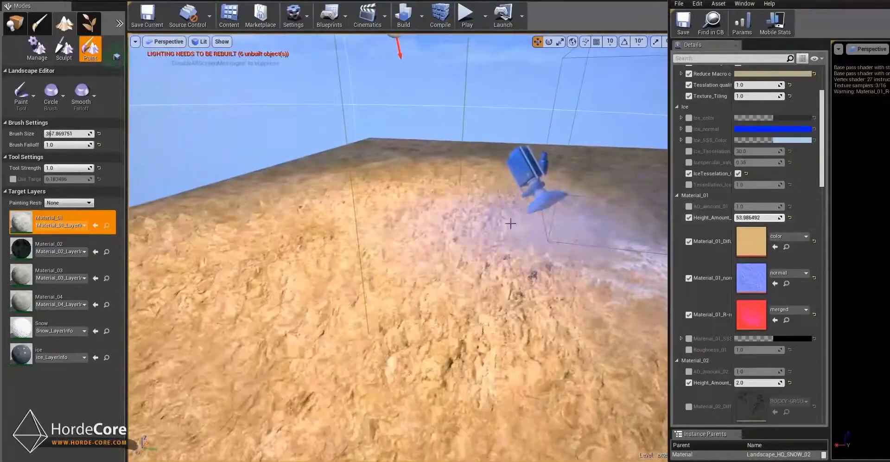
pyautogui.moveTo(511, 222); pyautogui.dragTo(478, 245, button='right')
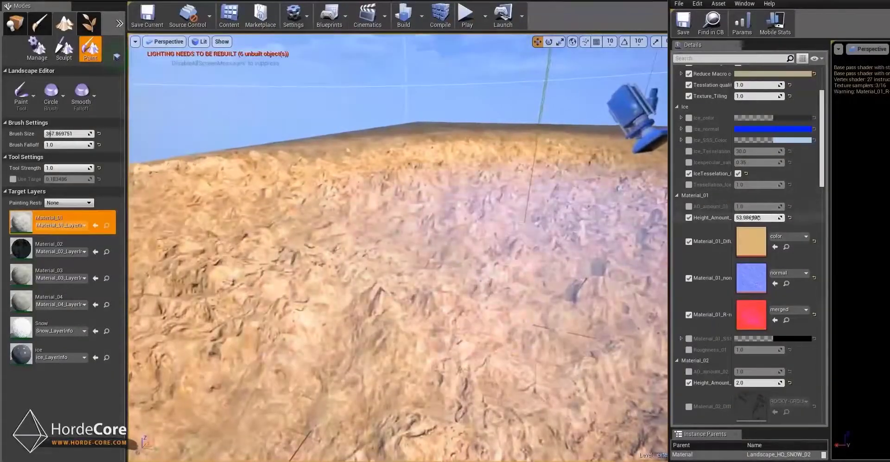
pyautogui.moveTo(771, 218); pyautogui.dragTo(756, 218)
pyautogui.moveTo(421, 211); pyautogui.dragTo(421, 209, button='right')
pyautogui.moveTo(761, 217); pyautogui.dragTo(725, 220)
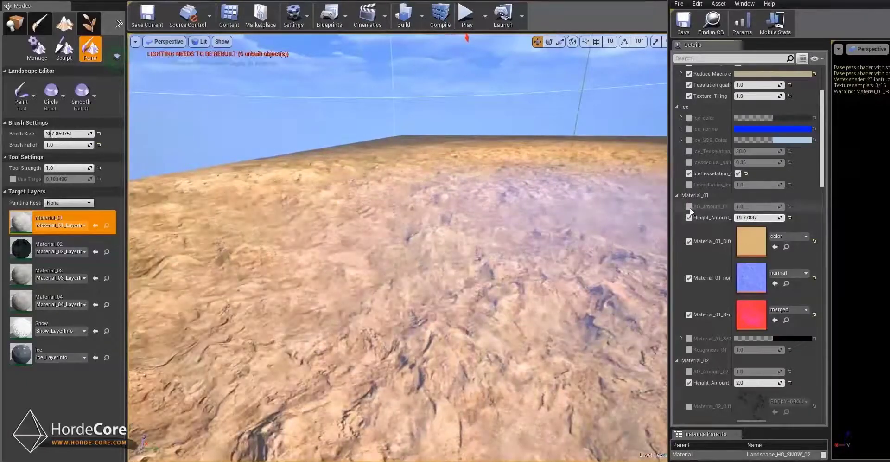
# Step: Try Material_01's roughness override at about 0.73 and disable the override again
pyautogui.scroll(-2, 710, 241)
pyautogui.scroll(-1, 710, 250)
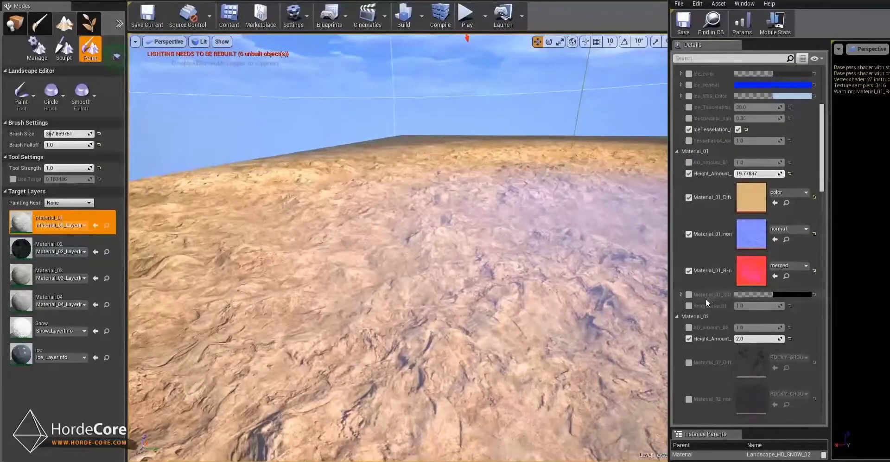
pyautogui.click(688, 306)
pyautogui.moveTo(759, 306); pyautogui.dragTo(856, 306)
pyautogui.click(689, 305)
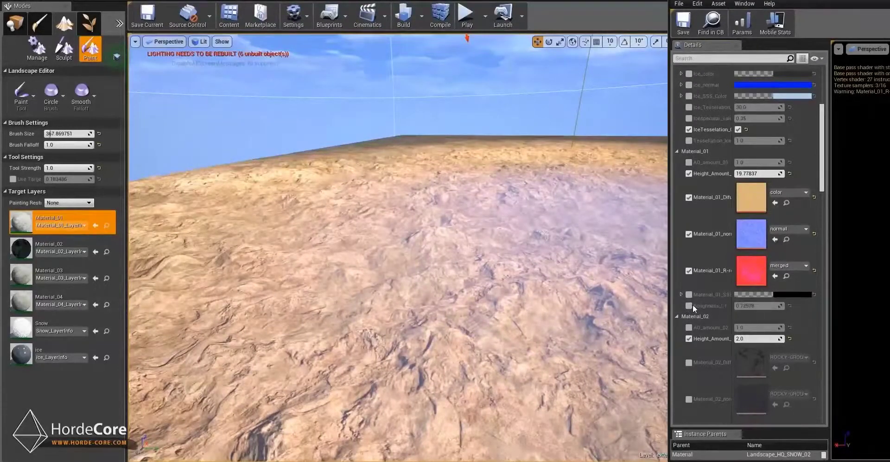
# Step: Paint the Snow layer over the sandy ground and an Ice patch inside it, using brush size about 154 and tool strength about 0.54
pyautogui.scroll(1, 712, 243)
pyautogui.scroll(-5, 708, 249)
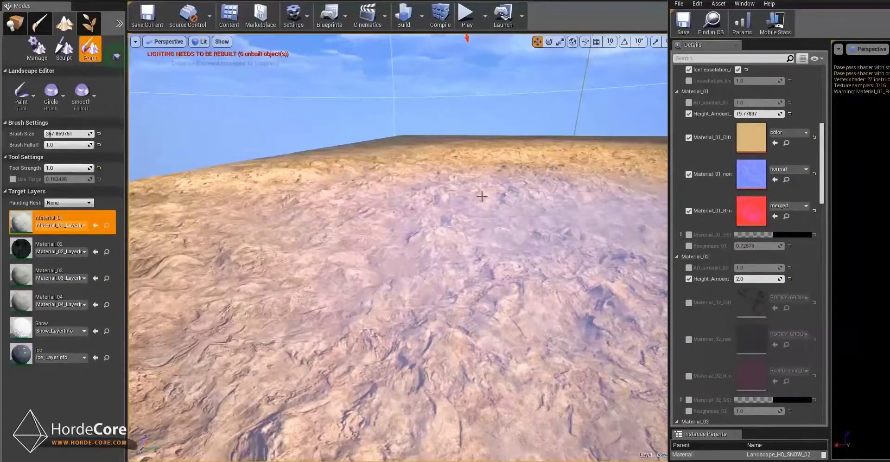
pyautogui.moveTo(417, 246); pyautogui.dragTo(412, 264, button='right')
pyautogui.click(55, 324)
pyautogui.moveTo(533, 195)
pyautogui.mouseDown()
pyautogui.moveTo(457, 179)
pyautogui.moveTo(431, 235)
pyautogui.mouseUp()
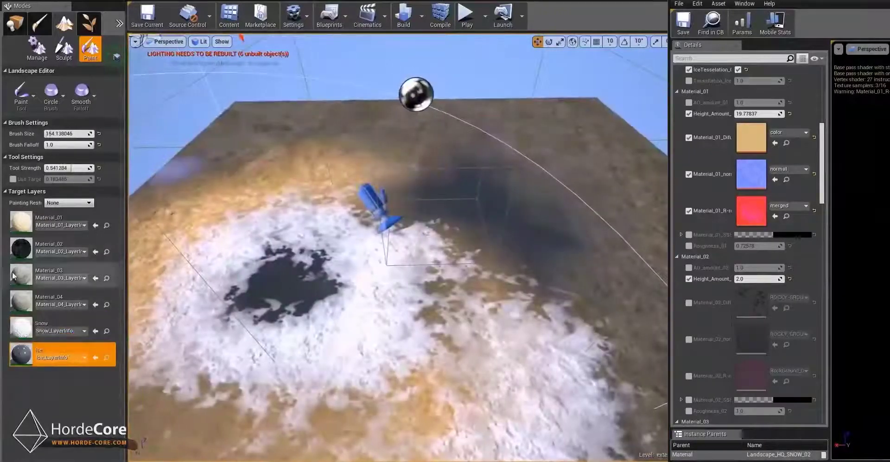
pyautogui.moveTo(371, 241); pyautogui.dragTo(329, 280, button='right')
pyautogui.moveTo(330, 280)
pyautogui.mouseDown()
pyautogui.moveTo(312, 275)
pyautogui.moveTo(416, 173)
pyautogui.moveTo(399, 344)
pyautogui.moveTo(485, 207)
pyautogui.moveTo(538, 241)
pyautogui.moveTo(297, 260)
pyautogui.mouseUp()
# Step: Paint further Ice layer patches through the snow and onto the bare ground beside it
pyautogui.click(64, 324)
pyautogui.click(35, 348)
pyautogui.moveTo(380, 259)
pyautogui.mouseDown(button='right')
pyautogui.moveTo(496, 209)
pyautogui.moveTo(512, 249)
pyautogui.mouseUp(button='right')
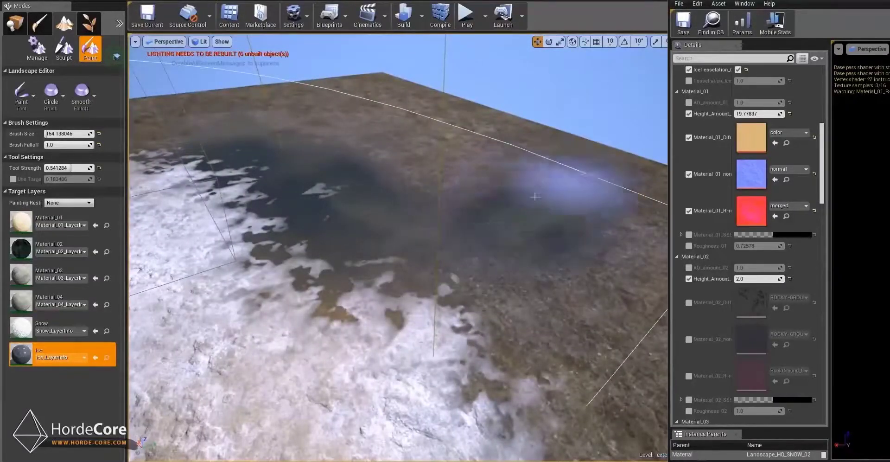
pyautogui.moveTo(519, 200)
pyautogui.mouseDown()
pyautogui.moveTo(467, 181)
pyautogui.moveTo(476, 202)
pyautogui.mouseUp()
pyautogui.moveTo(477, 203)
pyautogui.mouseDown(button='right')
pyautogui.moveTo(361, 241)
pyautogui.moveTo(380, 218)
pyautogui.moveTo(366, 255)
pyautogui.mouseUp(button='right')
pyautogui.moveTo(366, 255)
pyautogui.mouseDown()
pyautogui.moveTo(383, 258)
pyautogui.moveTo(428, 234)
pyautogui.mouseUp()
pyautogui.moveTo(428, 234)
pyautogui.mouseDown(button='right')
pyautogui.moveTo(441, 260)
pyautogui.moveTo(484, 236)
pyautogui.mouseUp(button='right')
pyautogui.moveTo(391, 304); pyautogui.dragTo(411, 285)
pyautogui.moveTo(411, 285); pyautogui.dragTo(328, 268, button='right')
pyautogui.moveTo(328, 268); pyautogui.dragTo(341, 262)
pyautogui.moveTo(341, 262)
pyautogui.mouseDown(button='right')
pyautogui.moveTo(353, 255)
pyautogui.moveTo(306, 255)
pyautogui.mouseUp(button='right')
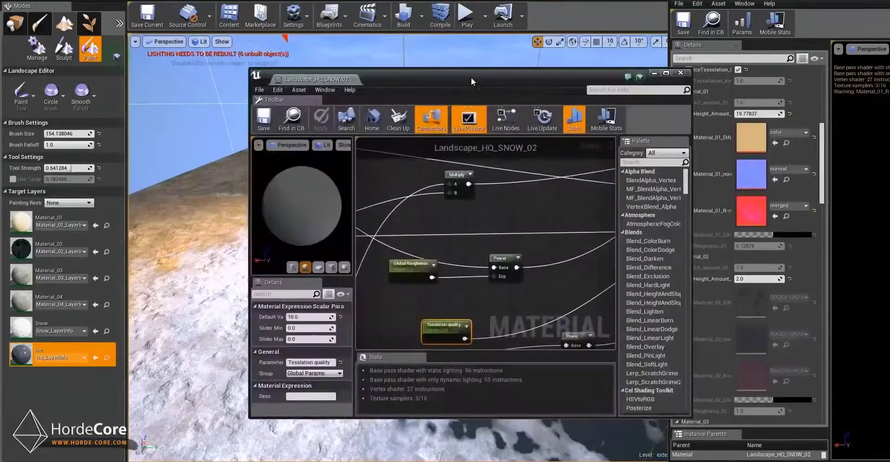
# Step: Maximize the Landscape_HQ_SNOW_02 material editor and examine its global parameter nodes and the Snow group
pyautogui.doubleClick(471, 77)
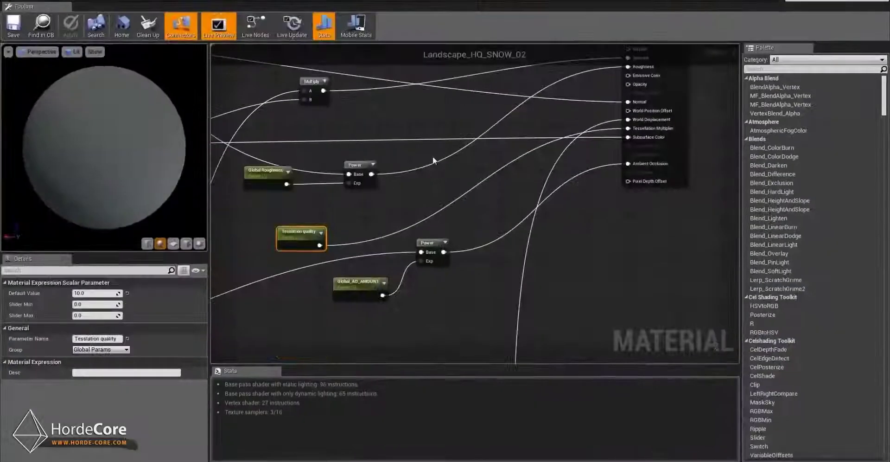
pyautogui.scroll(-3, 398, 188)
pyautogui.moveTo(398, 190); pyautogui.dragTo(635, 140, button='right')
pyautogui.moveTo(303, 341); pyautogui.dragTo(334, 211, button='right')
pyautogui.scroll(1, 334, 211)
pyautogui.scroll(2, 385, 158)
pyautogui.moveTo(502, 195); pyautogui.dragTo(369, 210, button='right')
pyautogui.scroll(-1, 372, 225)
pyautogui.scroll(2, 508, 188)
pyautogui.scroll(2, 487, 162)
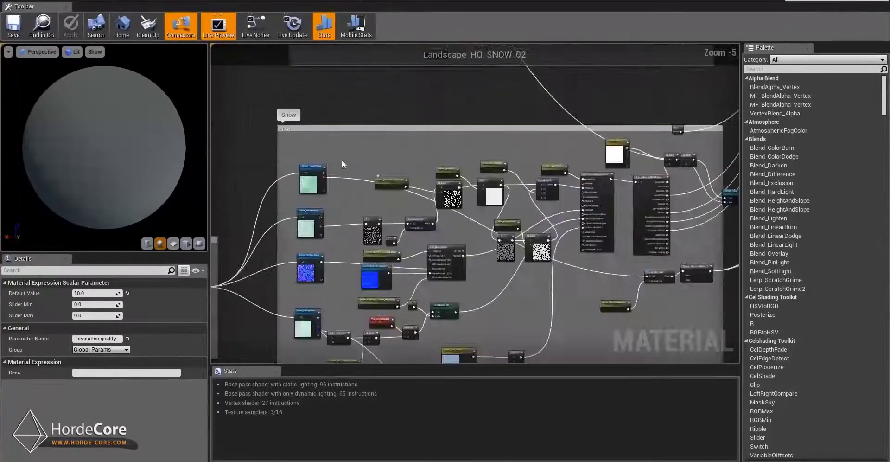
pyautogui.moveTo(479, 163); pyautogui.dragTo(447, 127, button='right')
pyautogui.scroll(-1, 430, 148)
# Step: Examine the individual material layer groups in the node graph and how their outputs connect
pyautogui.moveTo(359, 117); pyautogui.dragTo(357, 169, button='right')
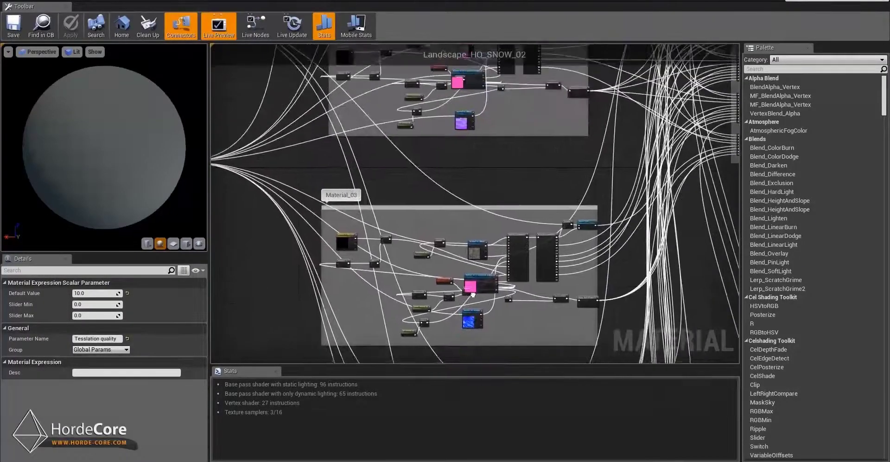
pyautogui.moveTo(475, 201); pyautogui.dragTo(492, 336, button='right')
pyautogui.moveTo(507, 226)
pyautogui.mouseDown(button='right')
pyautogui.moveTo(492, 364)
pyautogui.moveTo(451, 148)
pyautogui.mouseUp(button='right')
pyautogui.moveTo(450, 266); pyautogui.dragTo(524, 60, button='right')
pyautogui.moveTo(514, 125); pyautogui.dragTo(513, 84, button='right')
pyautogui.moveTo(539, 291); pyautogui.dragTo(534, 220, button='right')
pyautogui.moveTo(490, 203); pyautogui.dragTo(366, 204)
pyautogui.moveTo(407, 245); pyautogui.dragTo(421, 160, button='right')
pyautogui.scroll(-1, 421, 161)
pyautogui.moveTo(488, 202); pyautogui.dragTo(400, 213, button='right')
pyautogui.scroll(3, 508, 206)
# Step: Open the Ice material function from the graph and maximize its editor window
pyautogui.moveTo(529, 257); pyautogui.dragTo(513, 224)
pyautogui.rightClick(506, 222)
pyautogui.press('Escape')
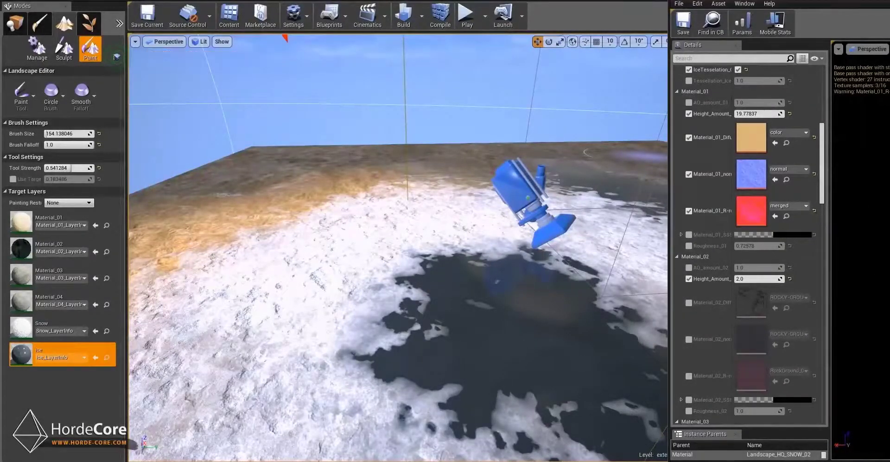
pyautogui.moveTo(889, 100); pyautogui.dragTo(577, 113)
pyautogui.doubleClick(577, 113)
# Step: Examine the Ice function's nodes from the inputs through Ice_SSS_Color and MakeMaterialAttributes to the Output Result node
pyautogui.moveTo(416, 171); pyautogui.dragTo(516, 165, button='right')
pyautogui.scroll(-5, 489, 165)
pyautogui.moveTo(338, 225); pyautogui.dragTo(530, 181, button='right')
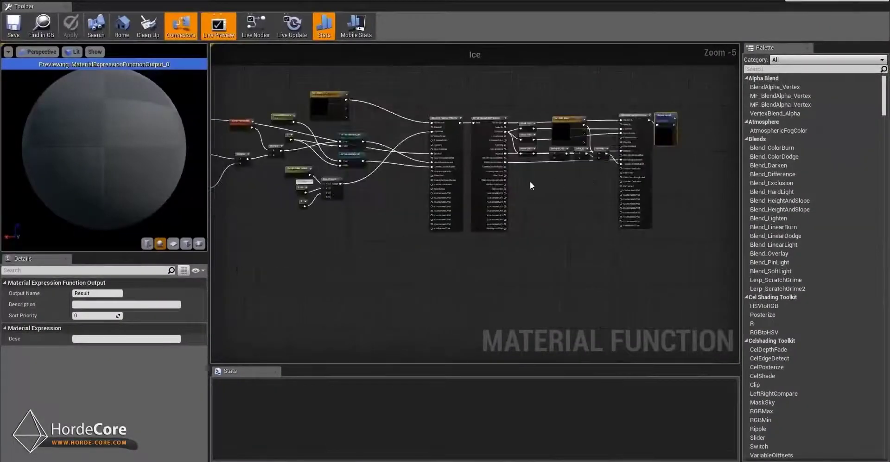
pyautogui.moveTo(443, 195); pyautogui.dragTo(488, 259, button='right')
pyautogui.moveTo(591, 213); pyautogui.dragTo(437, 193, button='right')
pyautogui.scroll(1, 477, 217)
pyautogui.moveTo(354, 230); pyautogui.dragTo(533, 220, button='right')
pyautogui.moveTo(400, 222); pyautogui.dragTo(204, 217, button='right')
pyautogui.scroll(3, 588, 152)
pyautogui.moveTo(596, 162); pyautogui.dragTo(537, 209, button='right')
pyautogui.moveTo(548, 224); pyautogui.dragTo(581, 220)
pyautogui.moveTo(577, 229); pyautogui.dragTo(534, 241, button='right')
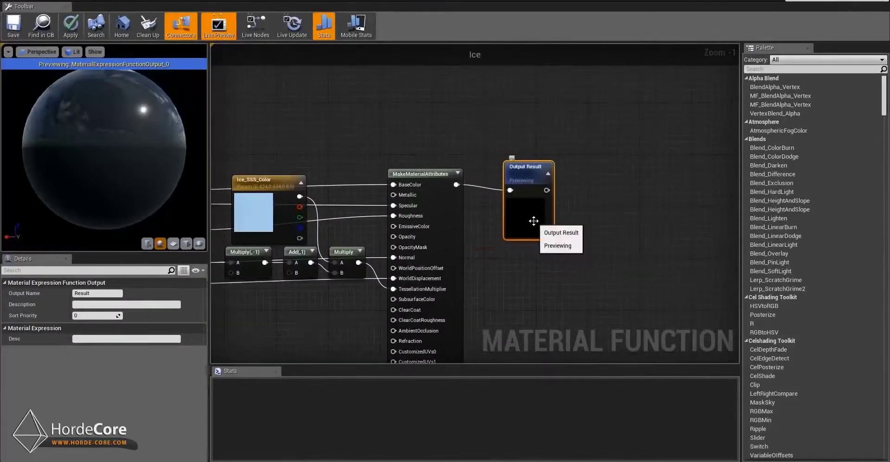
pyautogui.scroll(-1, 534, 231)
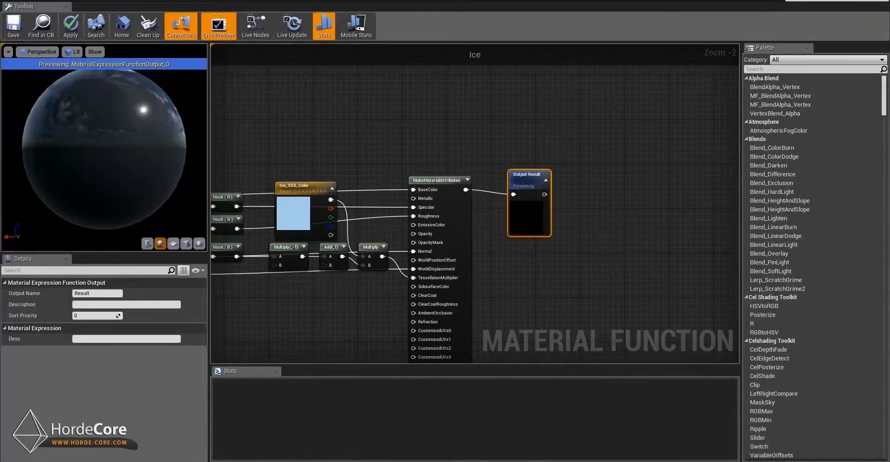
# Step: Close the Ice material function and discard its changes
pyautogui.hotkey('alt', 'Tab')
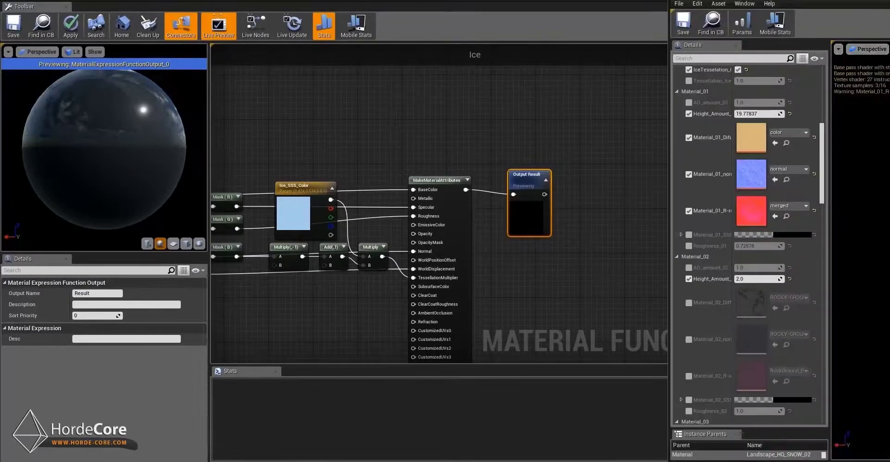
pyautogui.click(499, 0)
pyautogui.click(272, 3)
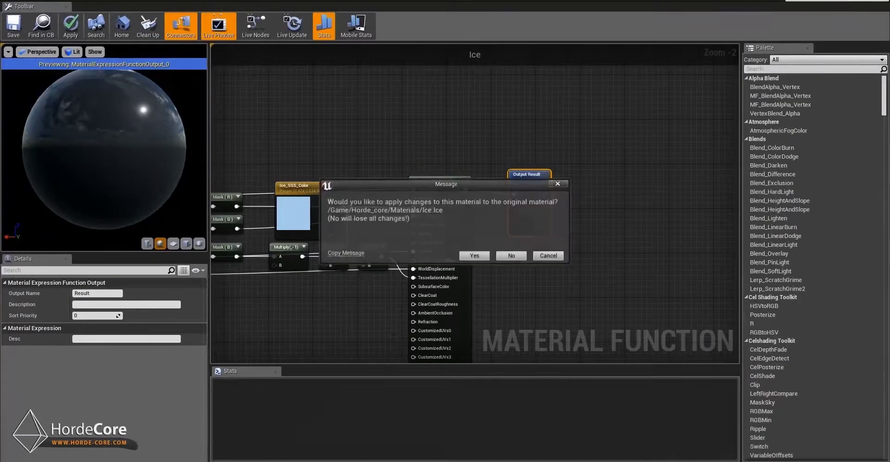
pyautogui.click(512, 255)
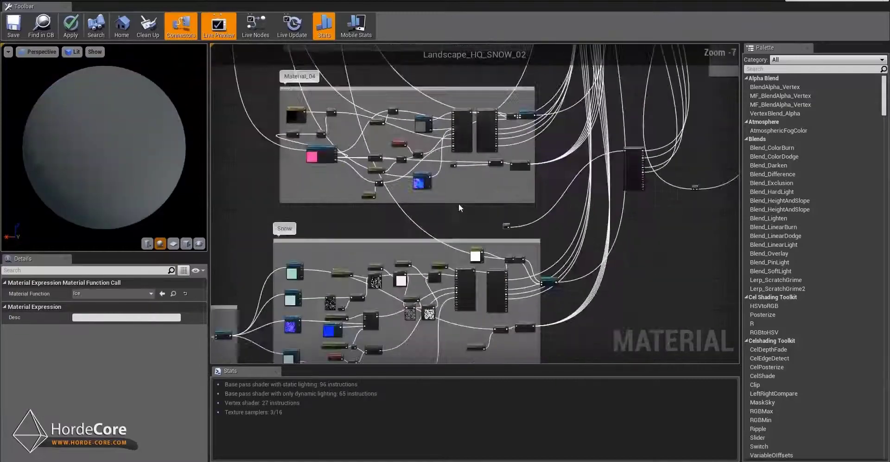
# Step: Look over the whole layout of the snow material's graph, and close it without applying changes
pyautogui.scroll(-4, 552, 207)
pyautogui.moveTo(567, 191); pyautogui.dragTo(495, 285, button='right')
pyautogui.moveTo(469, 187); pyautogui.dragTo(519, 295, button='right')
pyautogui.moveTo(443, 238); pyautogui.dragTo(301, 162, button='right')
pyautogui.scroll(-1, 511, 240)
pyautogui.moveTo(508, 346); pyautogui.dragTo(594, 214, button='right')
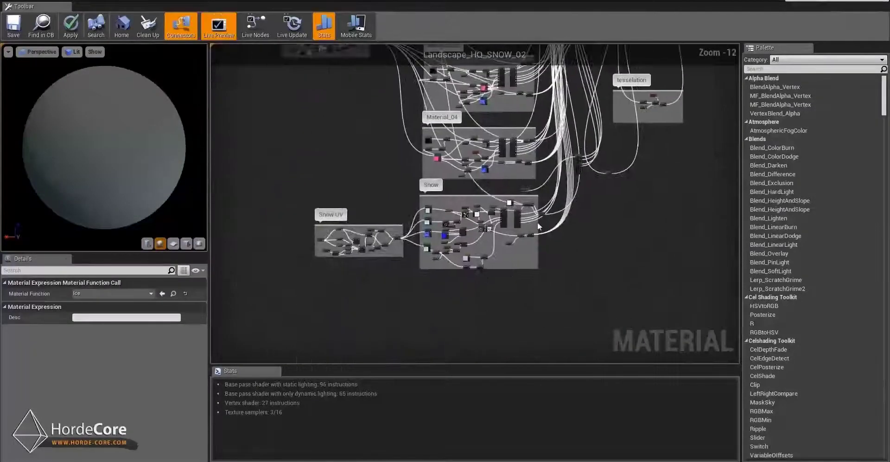
pyautogui.moveTo(541, 184); pyautogui.dragTo(503, 229, button='right')
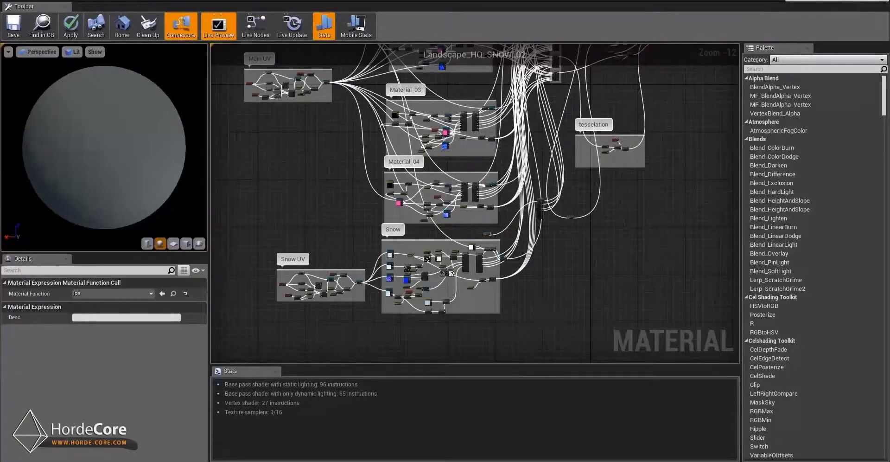
pyautogui.click(546, 1)
pyautogui.click(511, 263)
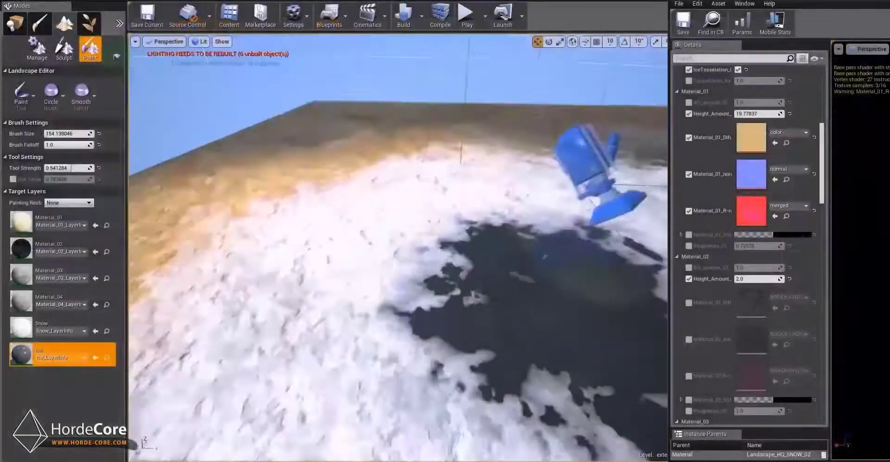
# Step: Disable the overrides of Material_03's diffuse, normal and packed roughness texture parameters
pyautogui.scroll(-10, 779, 206)
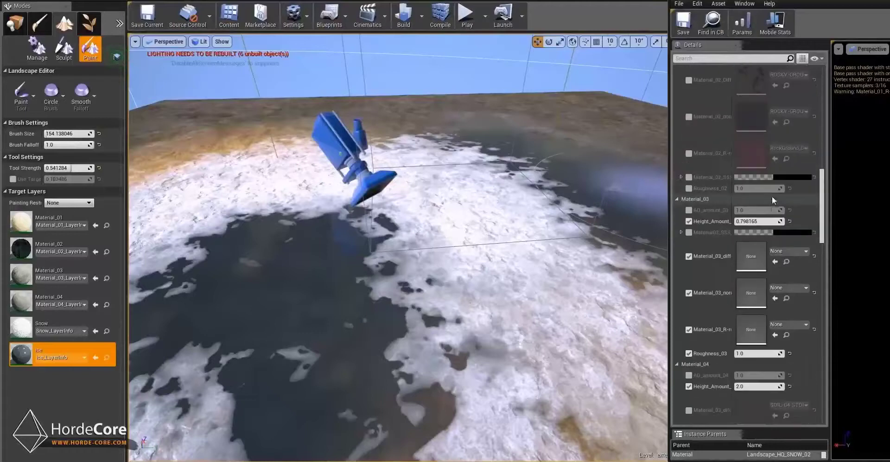
pyautogui.scroll(3, 769, 202)
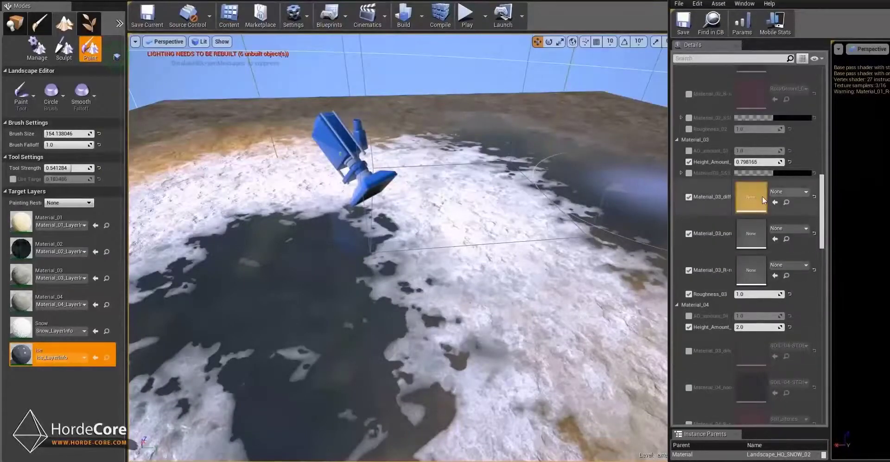
pyautogui.scroll(-4, 751, 210)
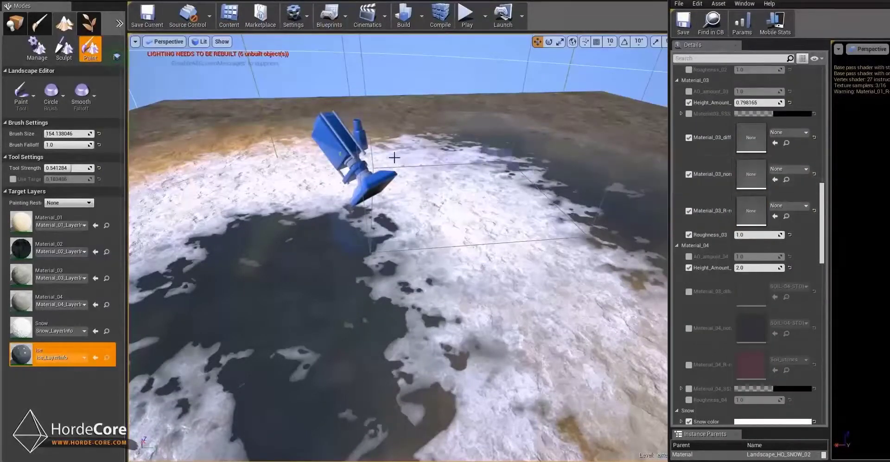
pyautogui.scroll(-5, 788, 196)
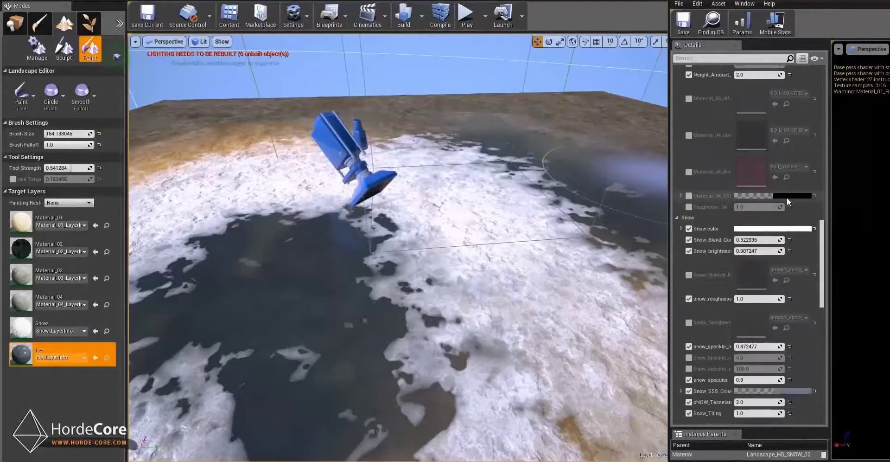
pyautogui.scroll(7, 771, 193)
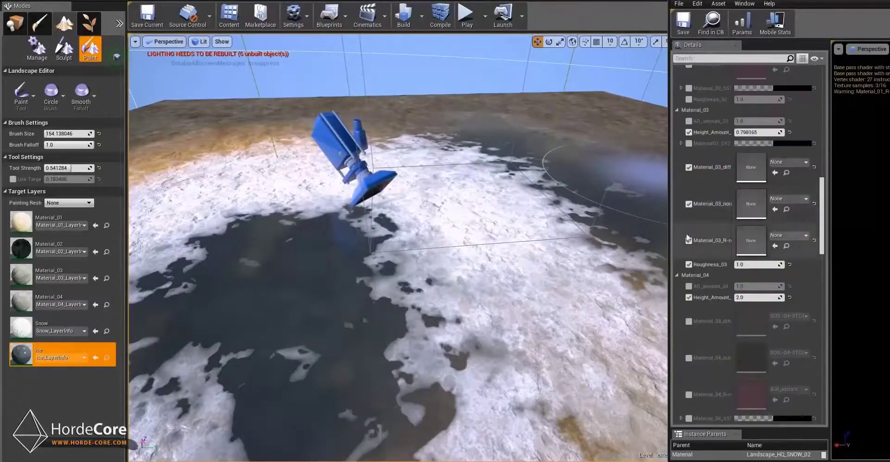
pyautogui.click(689, 204)
pyautogui.click(689, 168)
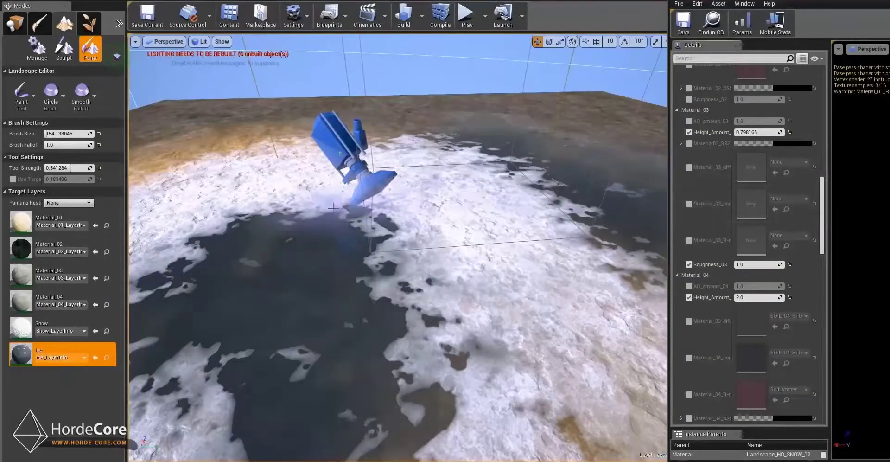
# Step: Review the painted landscape and the material instance's parameter groups from Global Params through Ice, the materials and Snow to UV
pyautogui.moveTo(408, 253)
pyautogui.mouseDown(button='right')
pyautogui.moveTo(380, 296)
pyautogui.moveTo(323, 262)
pyautogui.mouseUp(button='right')
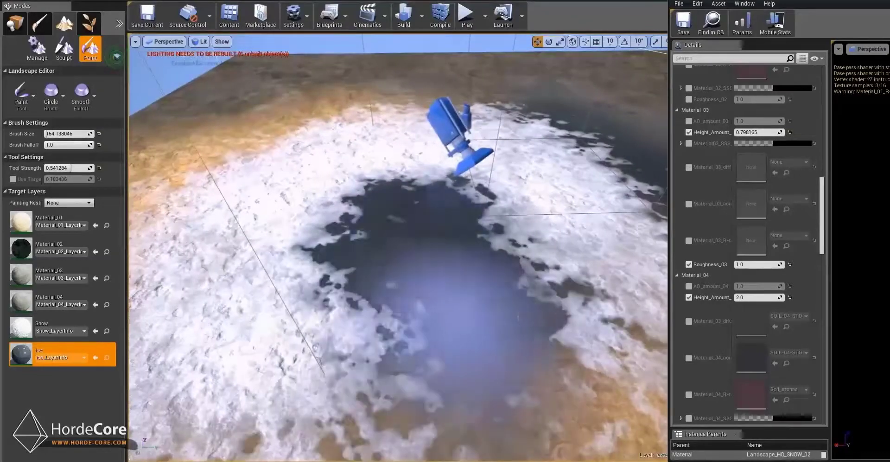
pyautogui.moveTo(478, 312)
pyautogui.mouseDown(button='right')
pyautogui.moveTo(480, 295)
pyautogui.moveTo(524, 297)
pyautogui.moveTo(540, 319)
pyautogui.moveTo(510, 357)
pyautogui.moveTo(516, 278)
pyautogui.mouseUp(button='right')
pyautogui.scroll(7, 783, 200)
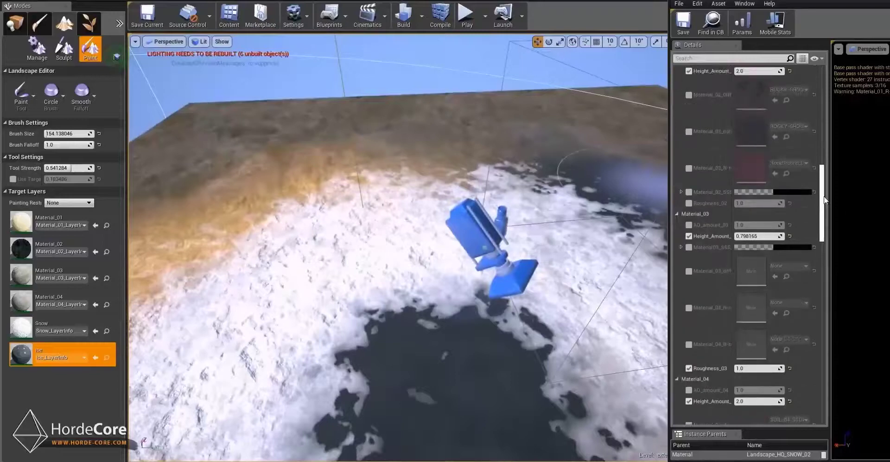
pyautogui.moveTo(822, 198); pyautogui.dragTo(821, 97)
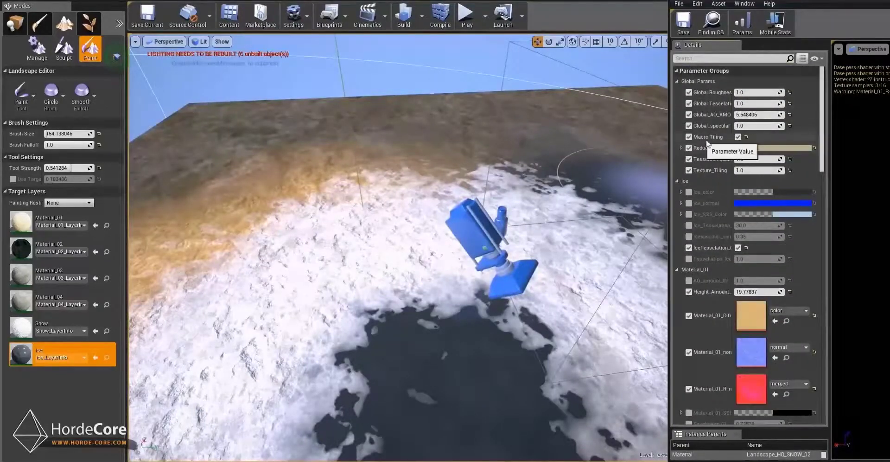
pyautogui.scroll(-3, 745, 118)
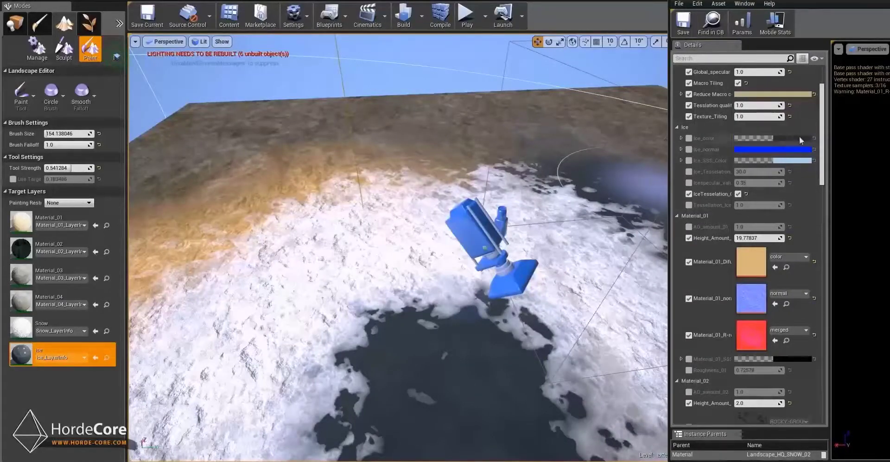
pyautogui.moveTo(824, 121); pyautogui.dragTo(801, 250)
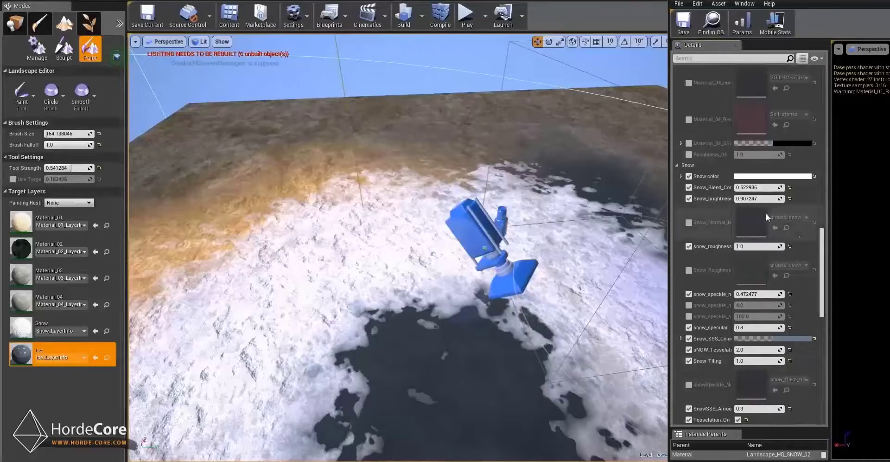
pyautogui.moveTo(822, 251); pyautogui.dragTo(812, 263)
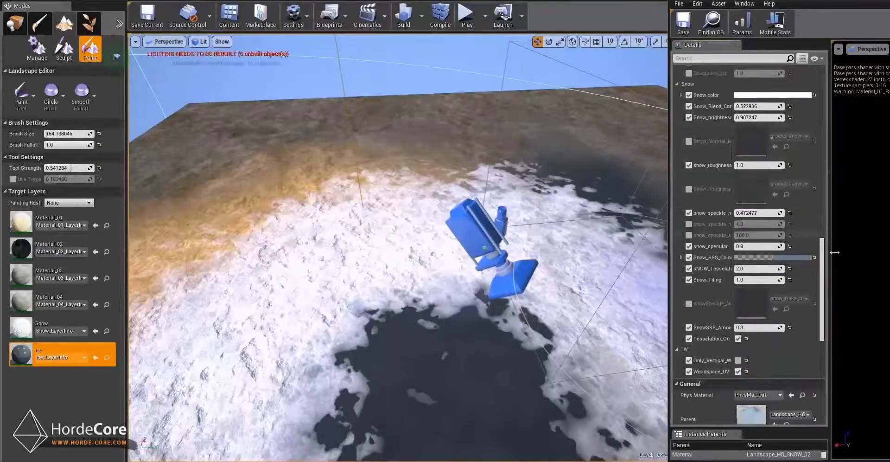
pyautogui.scroll(10, 746, 224)
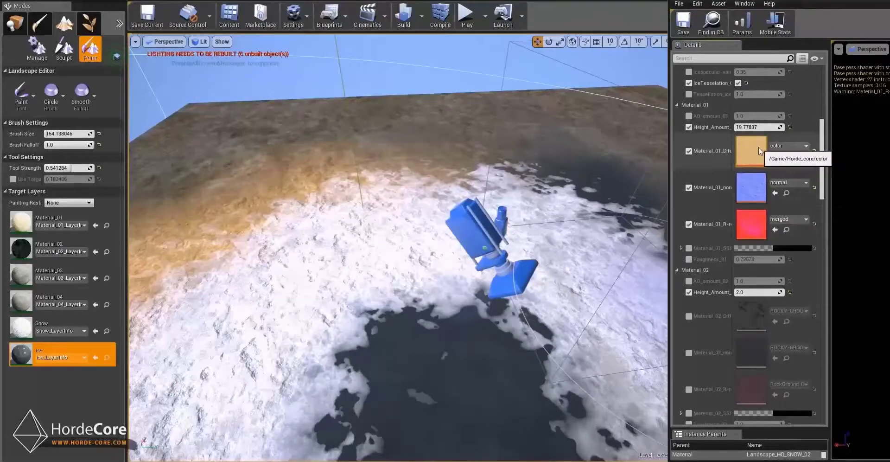
pyautogui.moveTo(820, 161); pyautogui.dragTo(810, 282)
pyautogui.moveTo(533, 251); pyautogui.dragTo(598, 264, button='right')
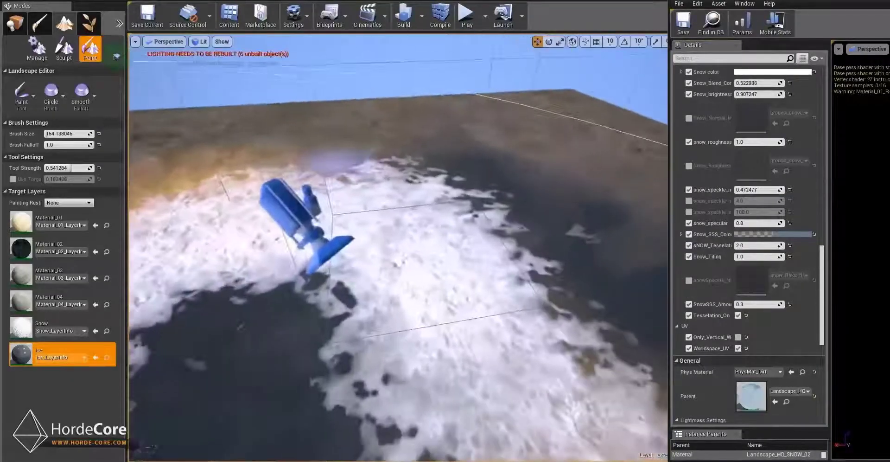